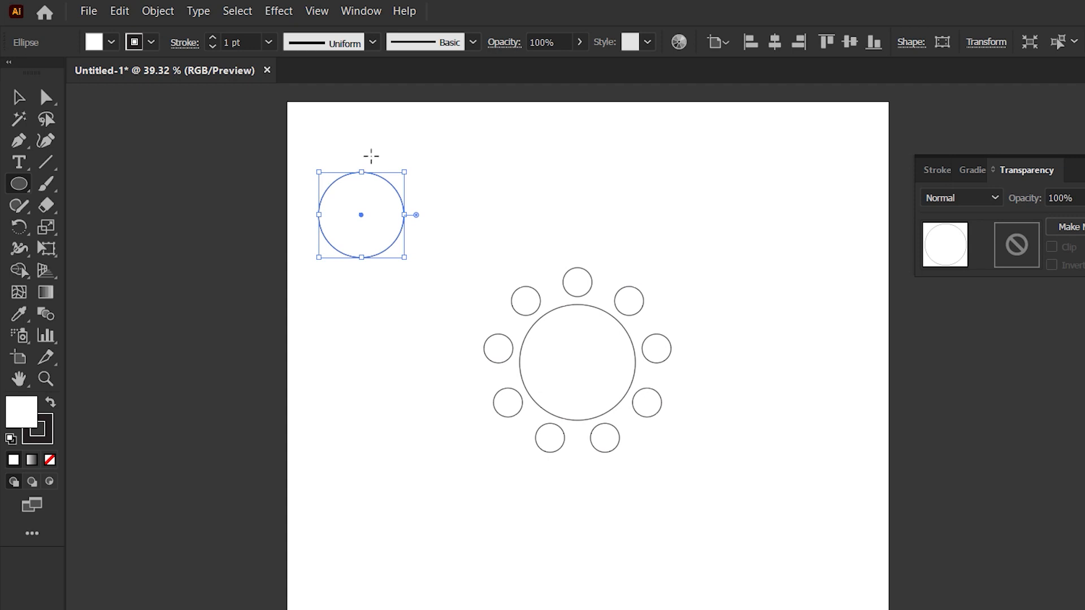
# Step: Draw a small circle above the large upper-left circle and place two copies along its edge by eye
pyautogui.moveTo(370, 154); pyautogui.dragTo(421, 201)
pyautogui.press('v')
pyautogui.click(401, 154)
pyautogui.click(425, 187)
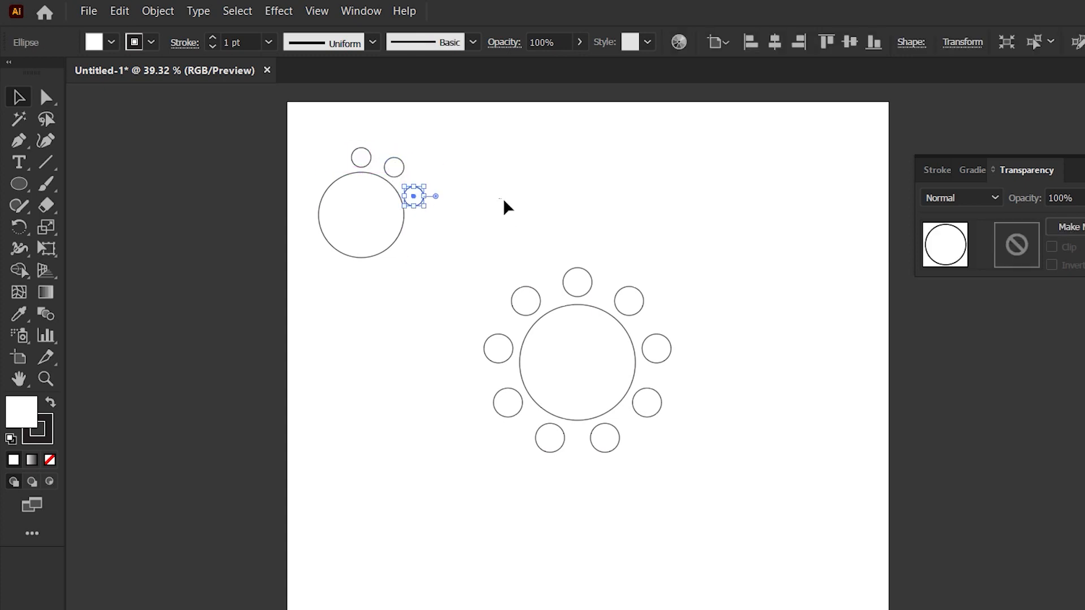
pyautogui.click(503, 200)
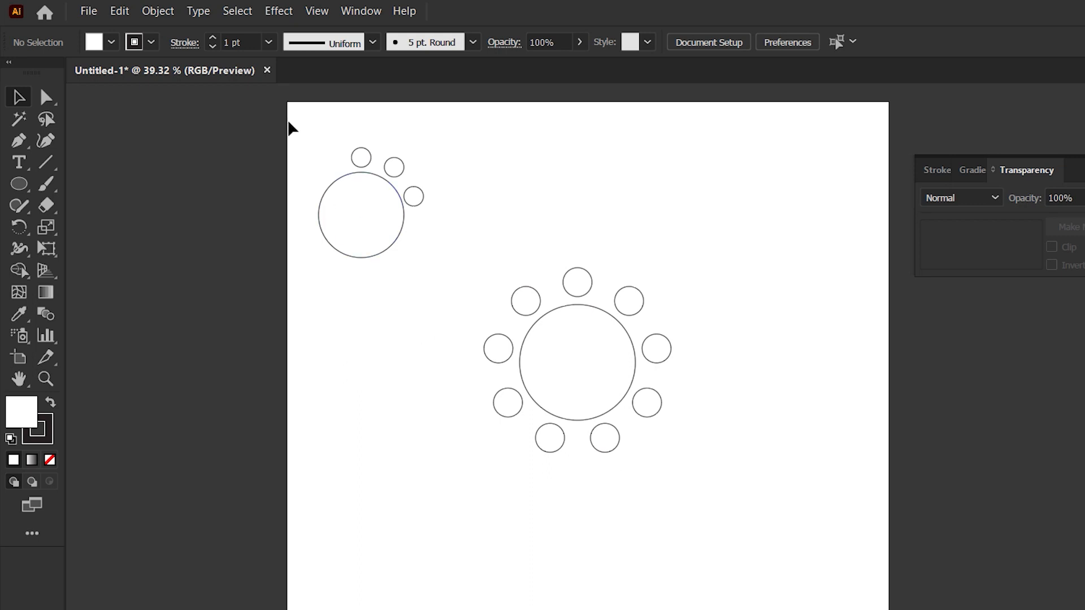
# Step: Delete the trial circles in the artboard's upper-left area and move the finished circle ring off the artboard's left side
pyautogui.moveTo(288, 128); pyautogui.dragTo(456, 316)
pyautogui.press('Delete')
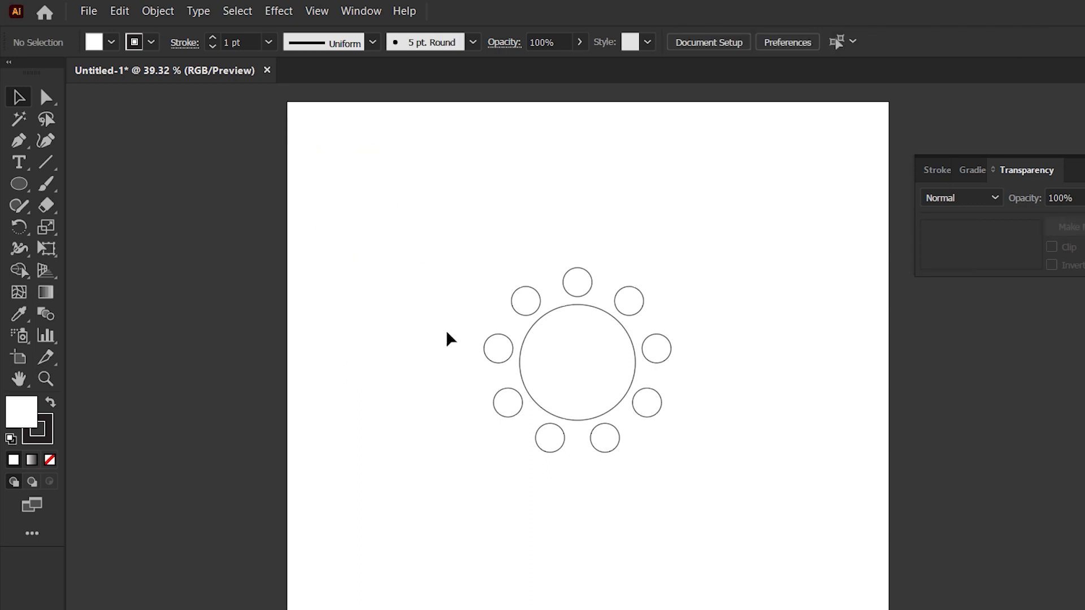
pyautogui.moveTo(460, 231); pyautogui.dragTo(678, 411)
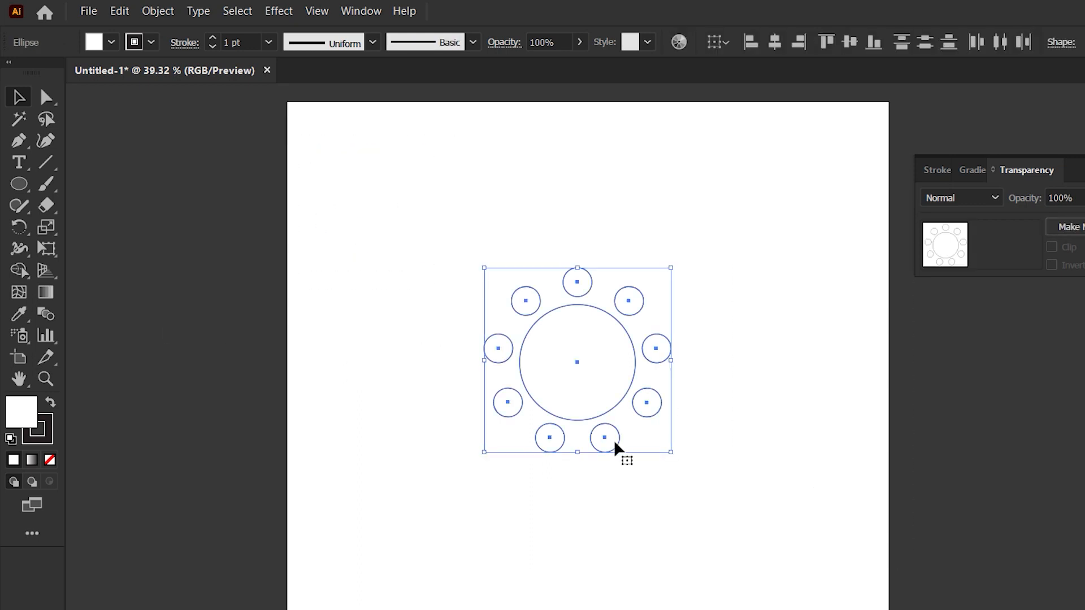
pyautogui.moveTo(618, 440); pyautogui.dragTo(198, 390)
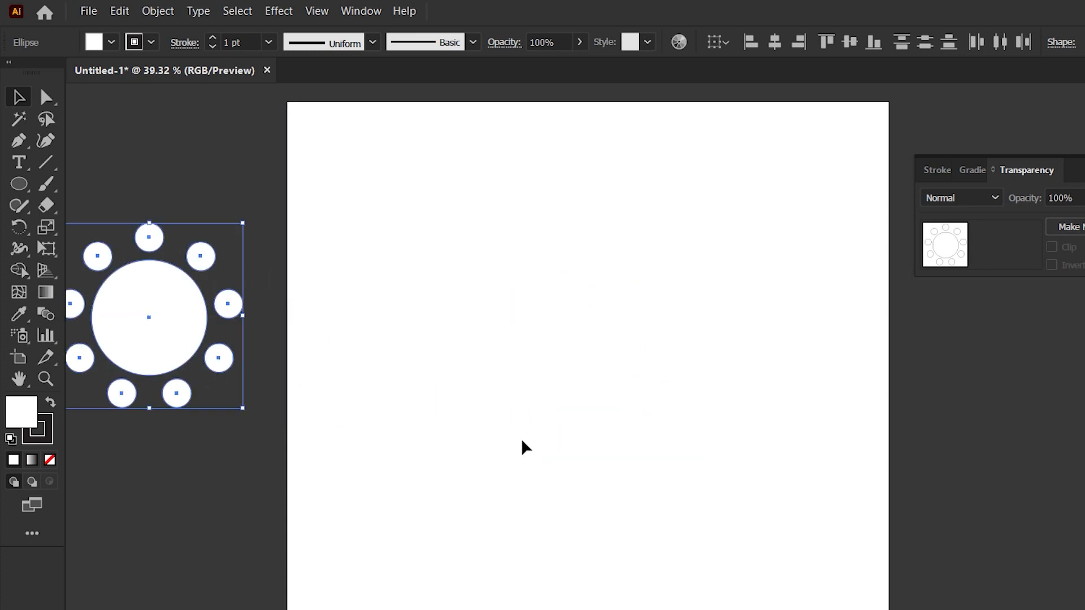
pyautogui.click(521, 438)
# Step: Set the fill colour to orange fc6b08 and remove the stroke for new ellipses
pyautogui.click(19, 183)
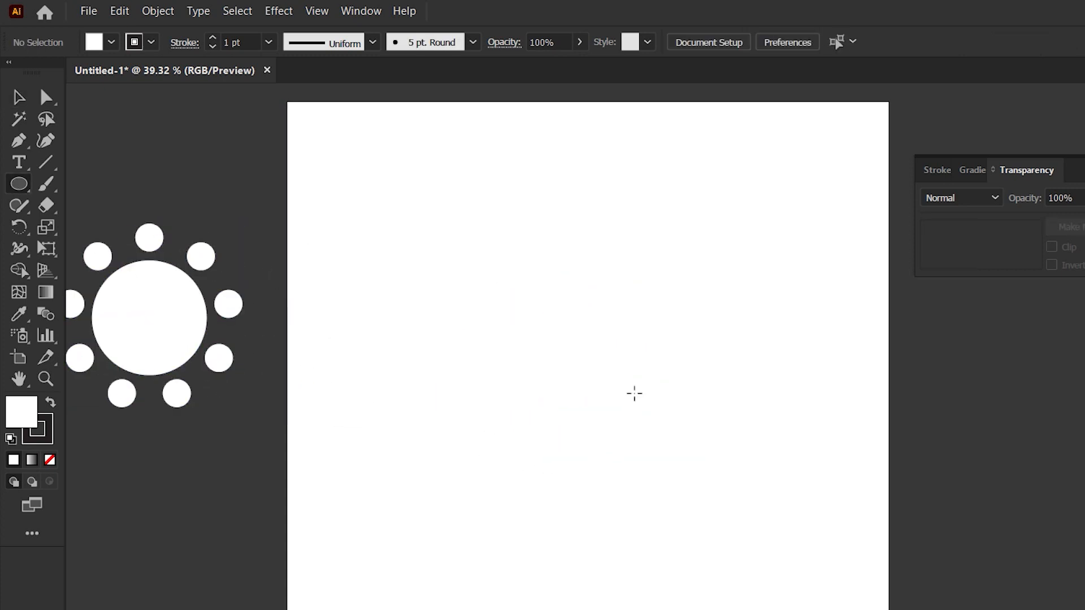
pyautogui.doubleClick(29, 418)
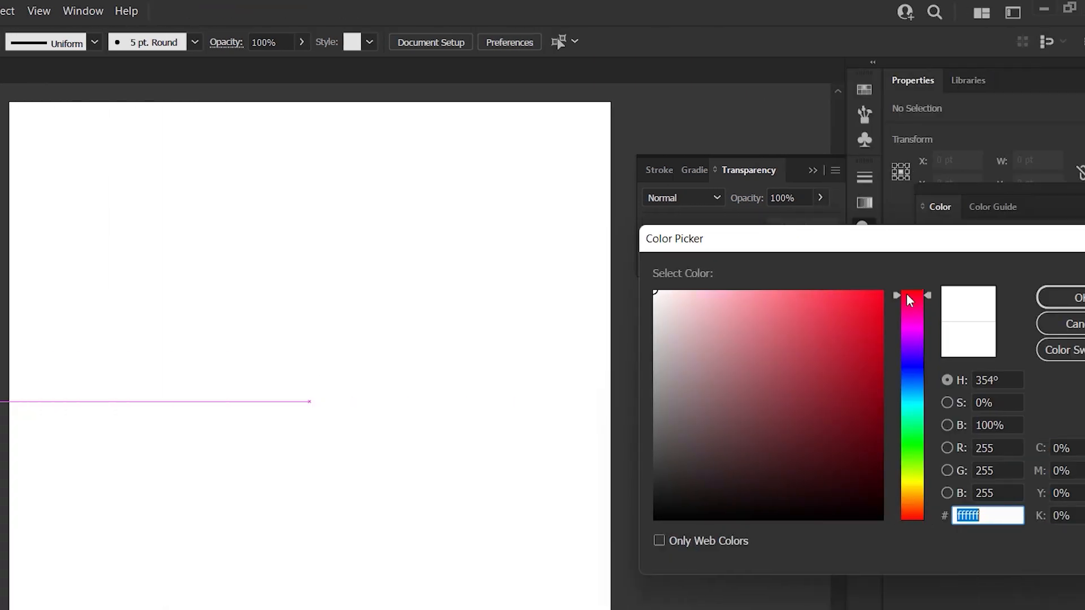
pyautogui.moveTo(907, 293); pyautogui.dragTo(919, 504)
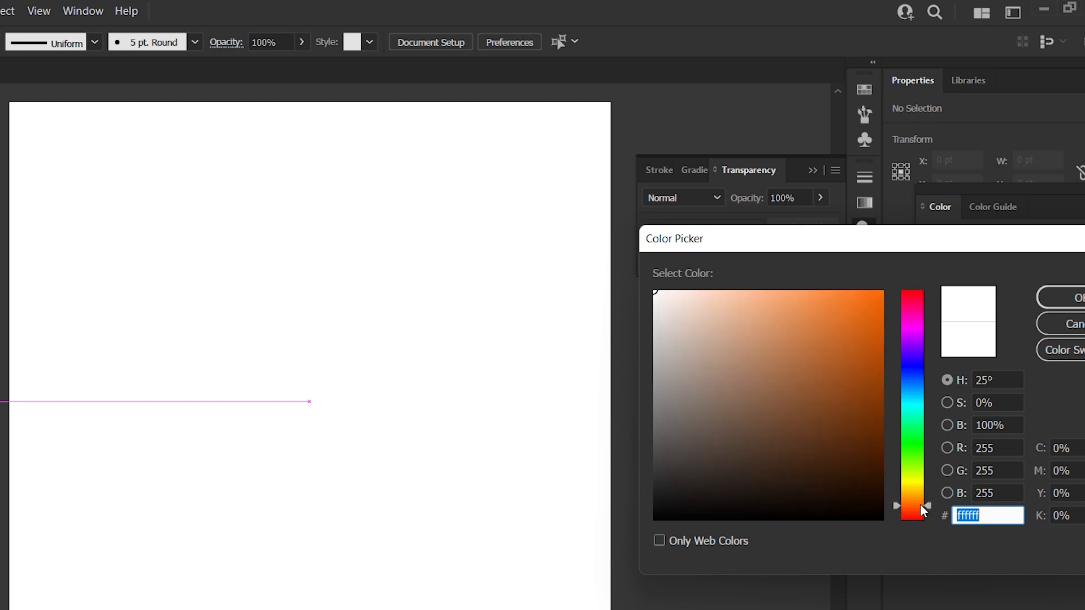
pyautogui.moveTo(874, 353)
pyautogui.mouseDown()
pyautogui.moveTo(933, 273)
pyautogui.moveTo(877, 293)
pyautogui.mouseUp()
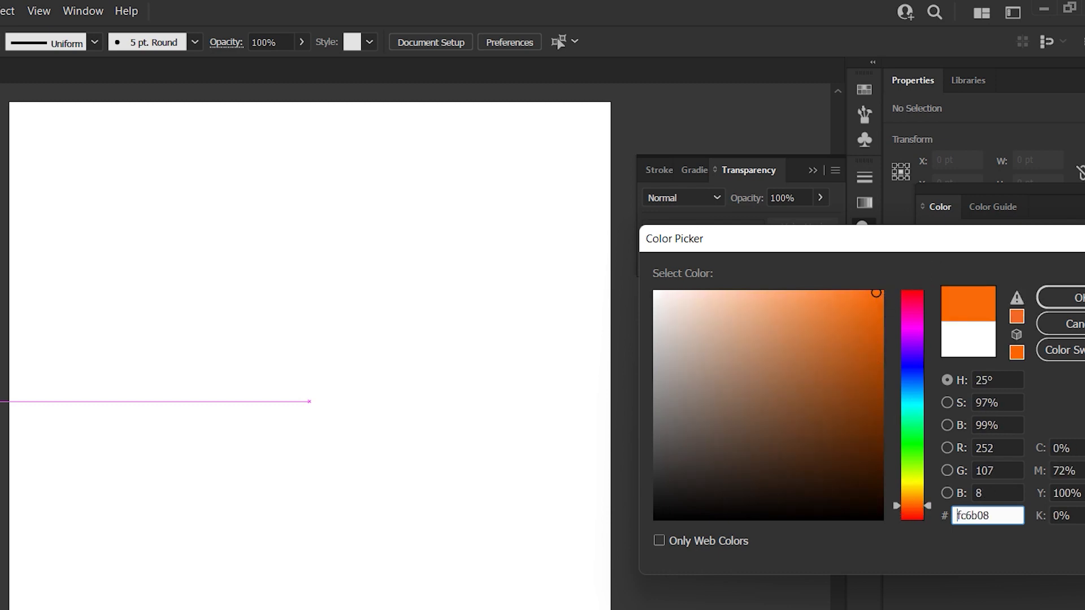
pyautogui.click(1073, 298)
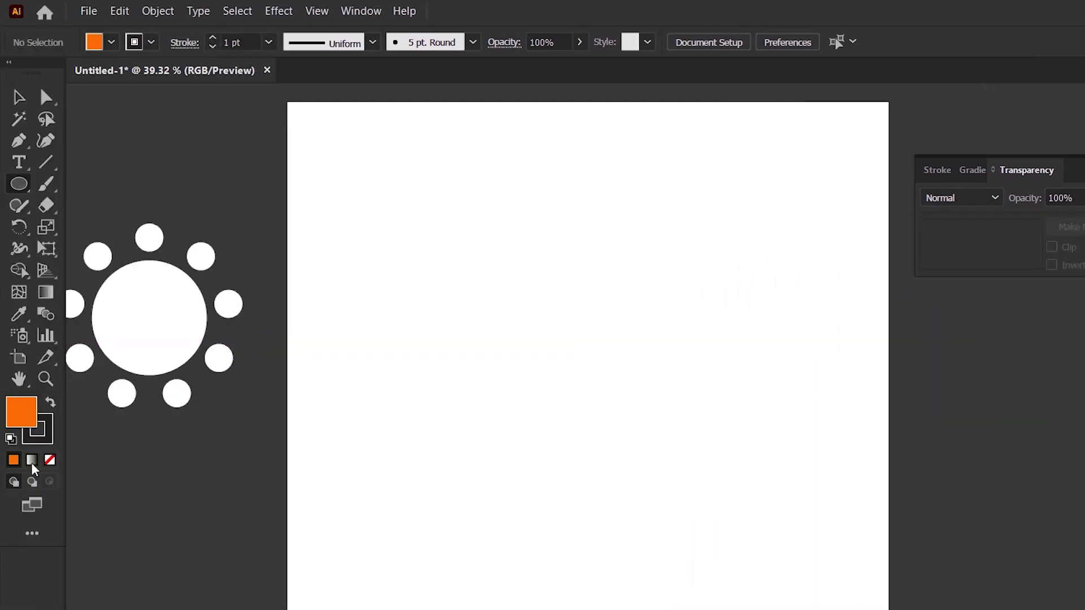
pyautogui.click(40, 443)
pyautogui.click(51, 460)
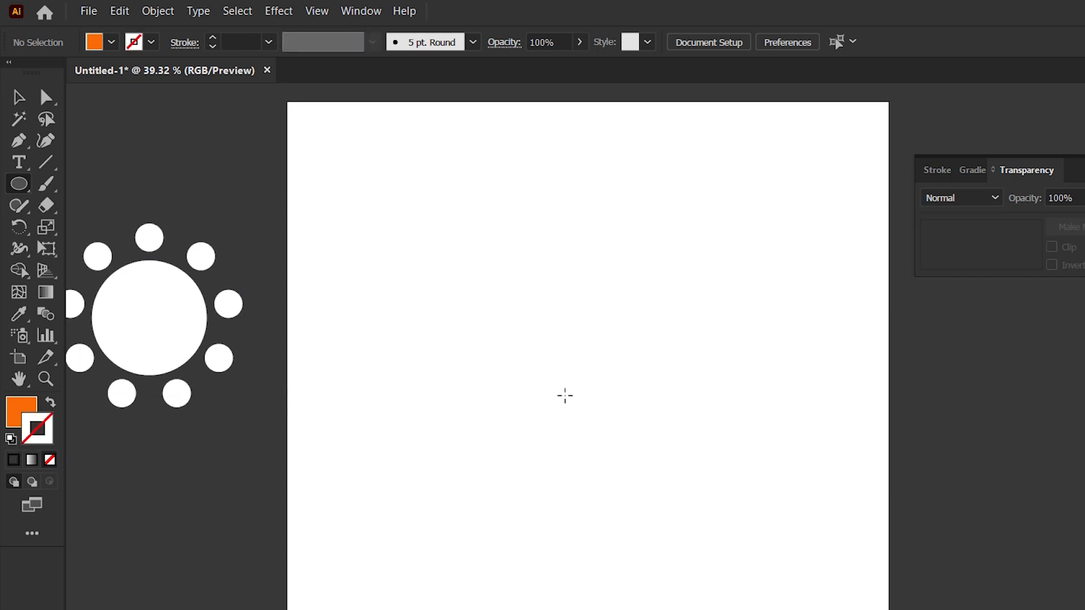
# Step: Draw a large orange circle at the artboard's centre line and a small circle centred just above it
pyautogui.moveTo(588, 393); pyautogui.dragTo(647, 450)
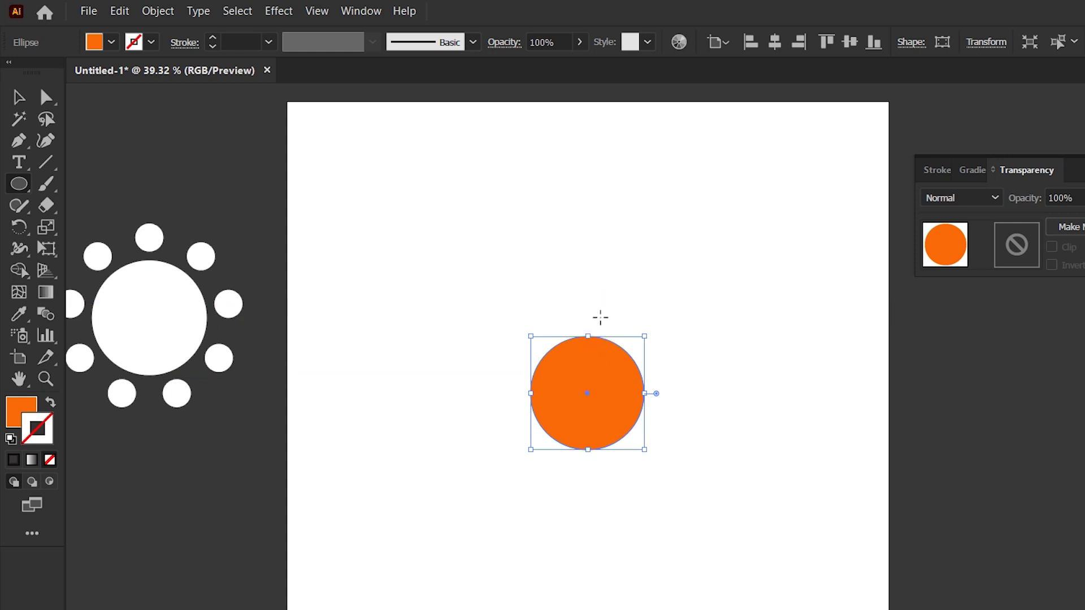
pyautogui.click(317, 12)
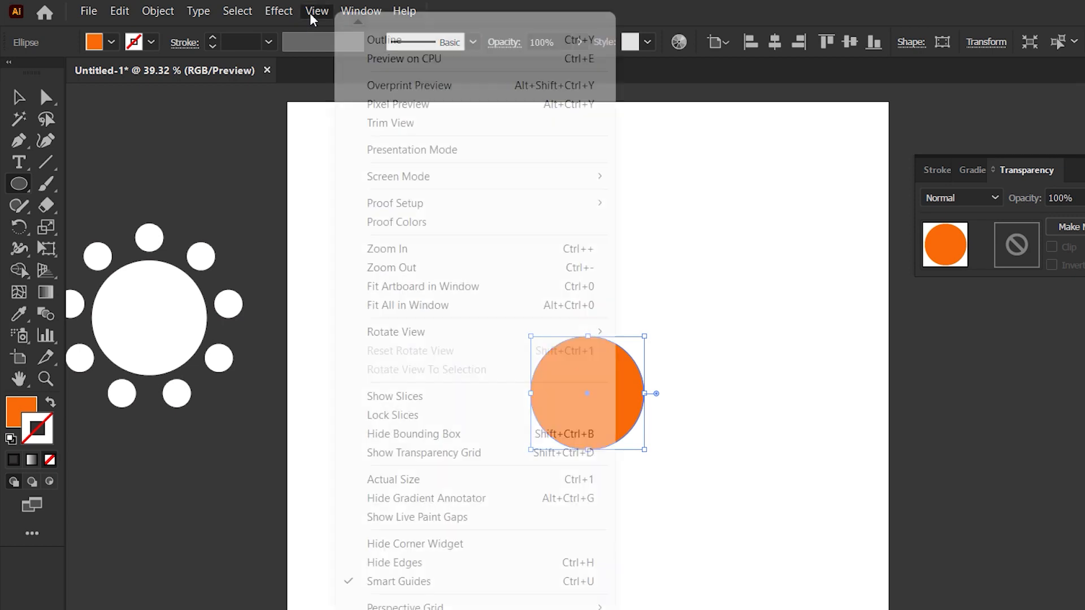
pyautogui.click(949, 368)
pyautogui.click(713, 411)
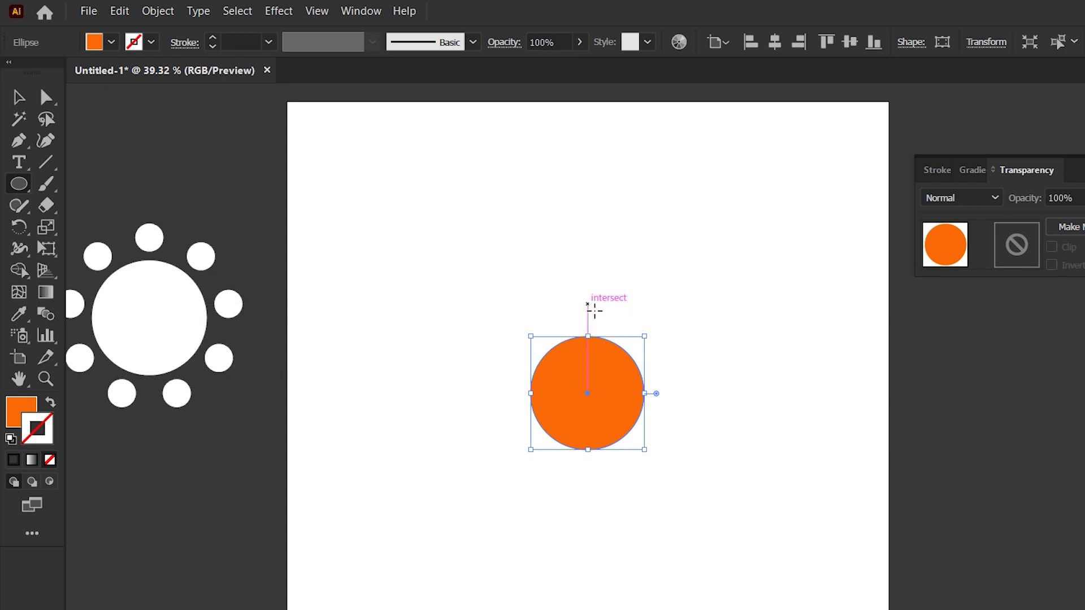
pyautogui.moveTo(594, 310)
pyautogui.mouseDown()
pyautogui.moveTo(618, 329)
pyautogui.moveTo(609, 321)
pyautogui.mouseUp()
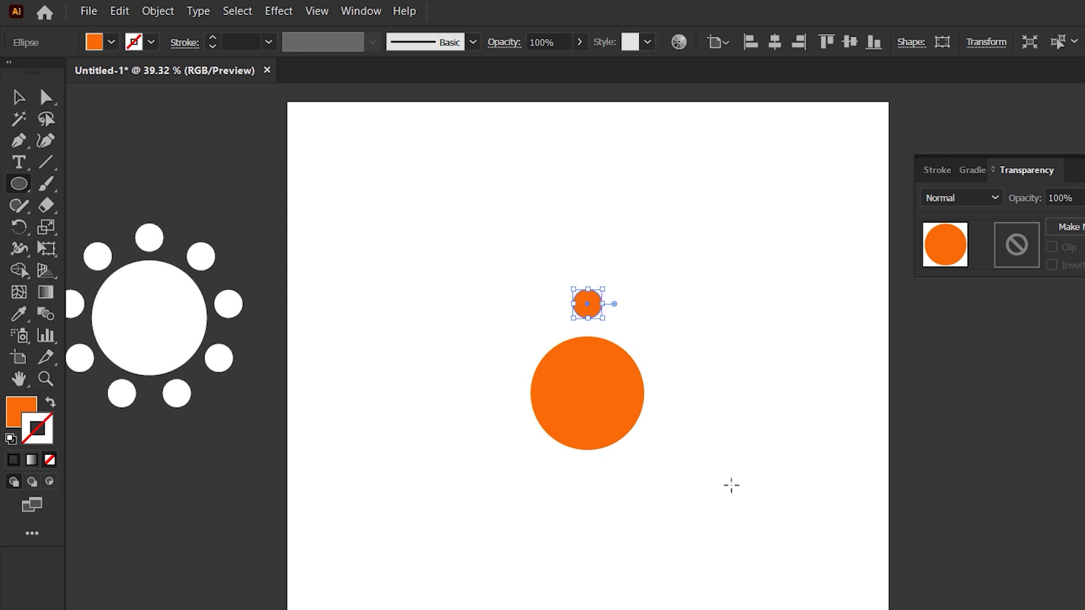
# Step: Copy the small circle straight down to below the large circle and group the two small circles
pyautogui.click(19, 97)
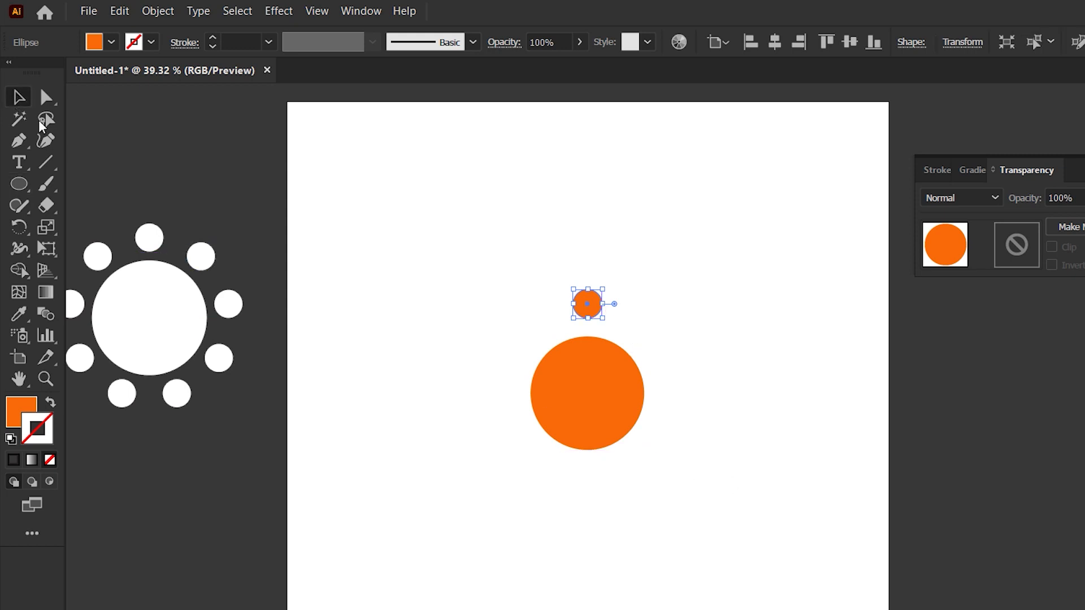
pyautogui.click(664, 265)
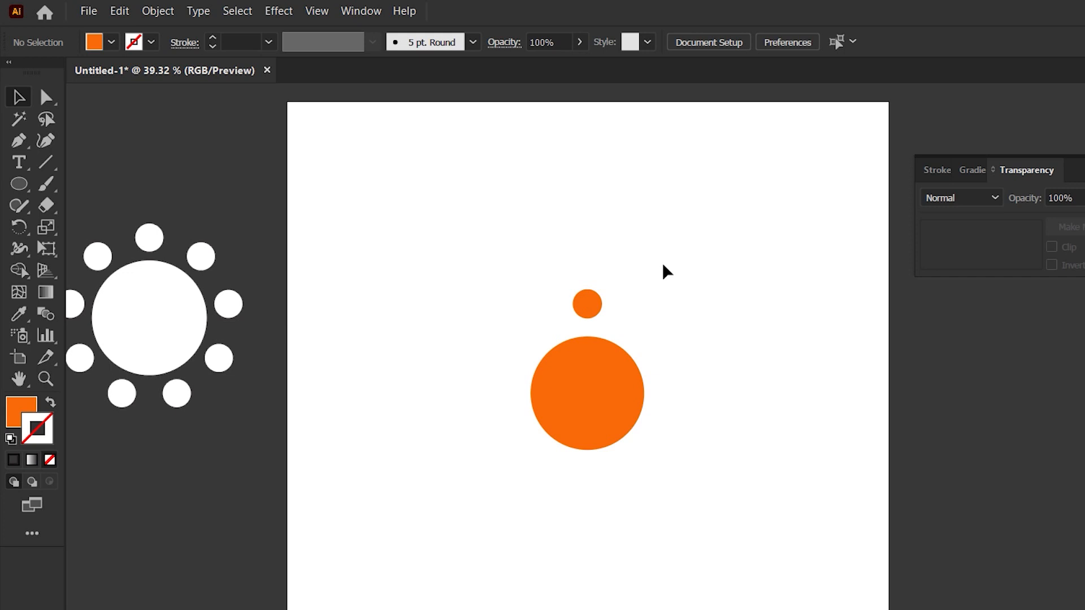
pyautogui.moveTo(594, 316); pyautogui.dragTo(594, 479)
pyautogui.keyDown('shift'); pyautogui.click(588, 305); pyautogui.keyUp('shift')
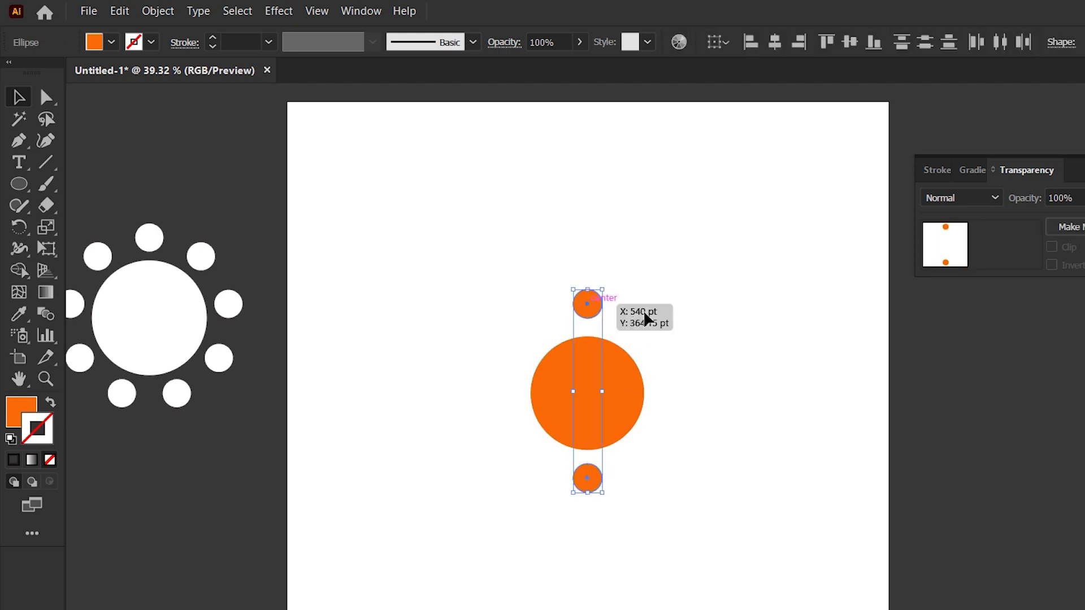
pyautogui.hotkey('ctrl', 'g')
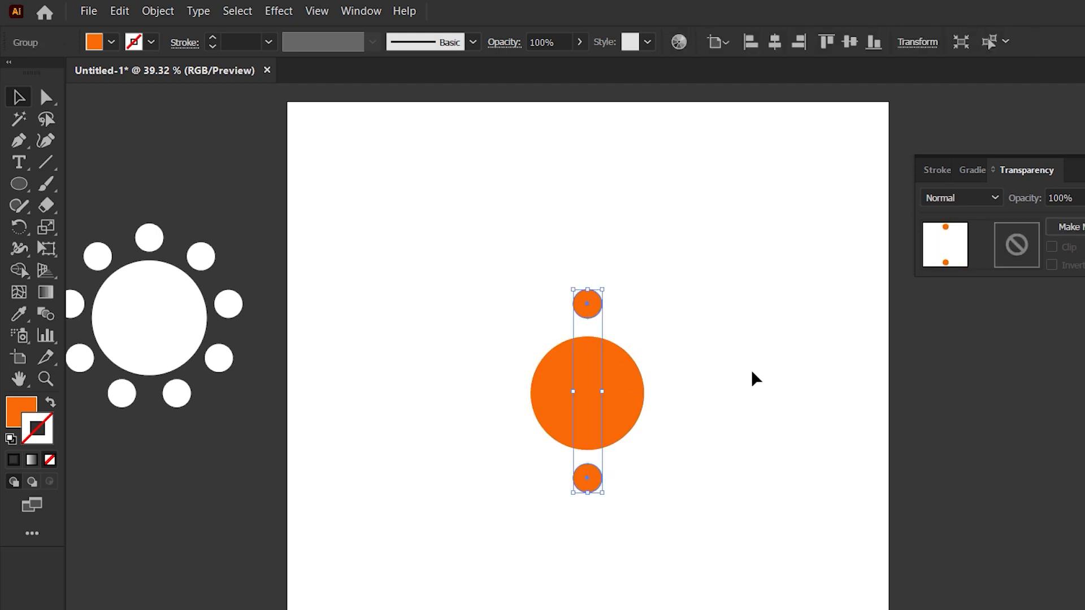
# Step: Align the small-circle group and the large circle to their vertical centres
pyautogui.click(751, 370)
pyautogui.moveTo(450, 236); pyautogui.dragTo(660, 412)
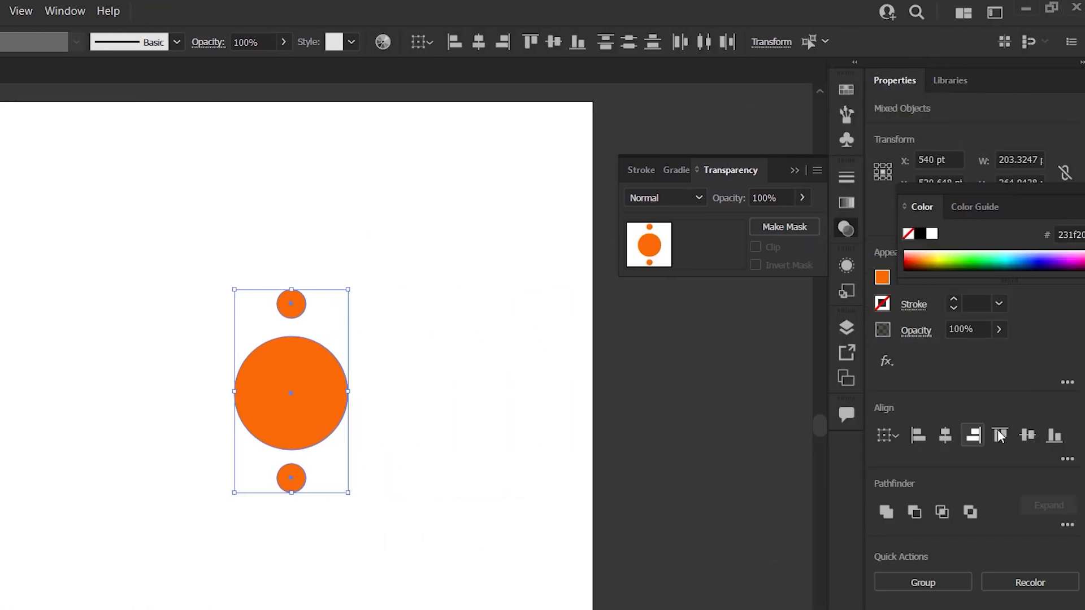
pyautogui.click(1027, 435)
pyautogui.click(484, 387)
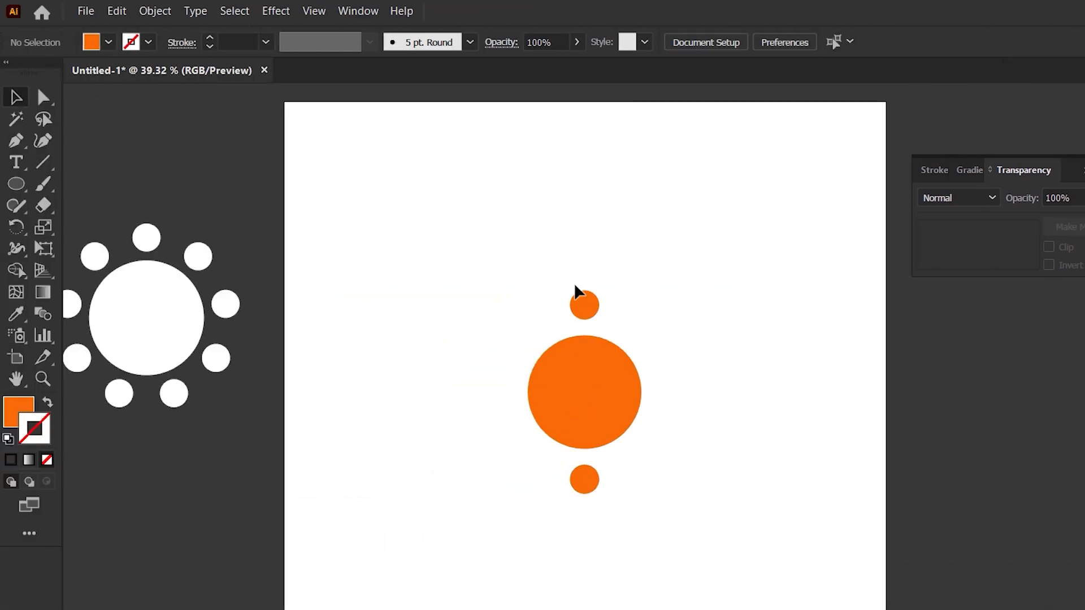
# Step: Create a copy of the small-circle pair rotated 90 degrees, on both sides of the large circle
pyautogui.click(291, 304)
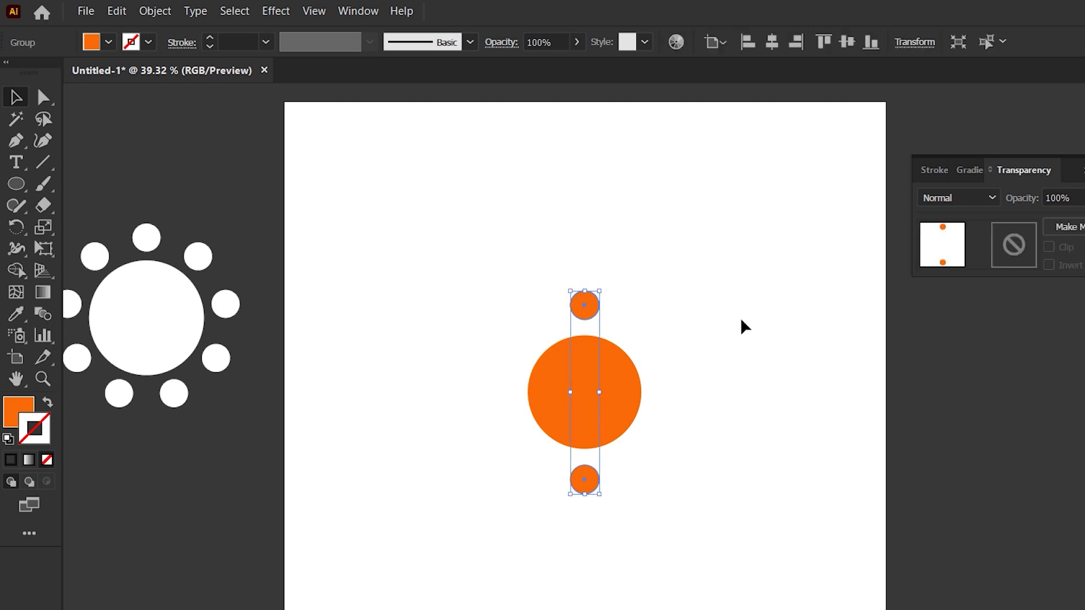
pyautogui.hotkey('ctrl', 'shift', 'b')
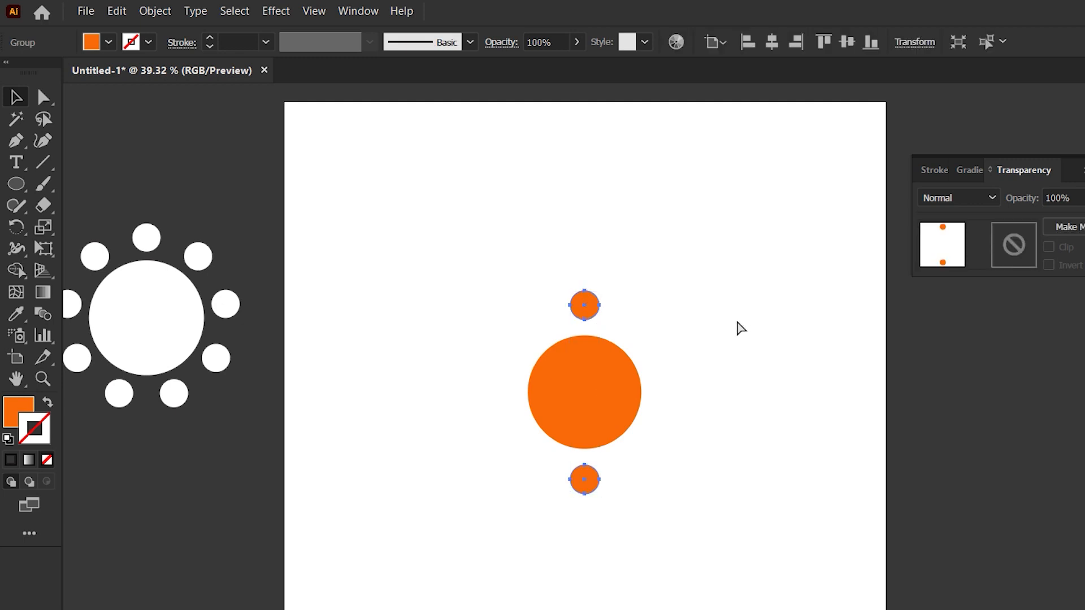
pyautogui.hotkey('ctrl', 'shift', 'b')
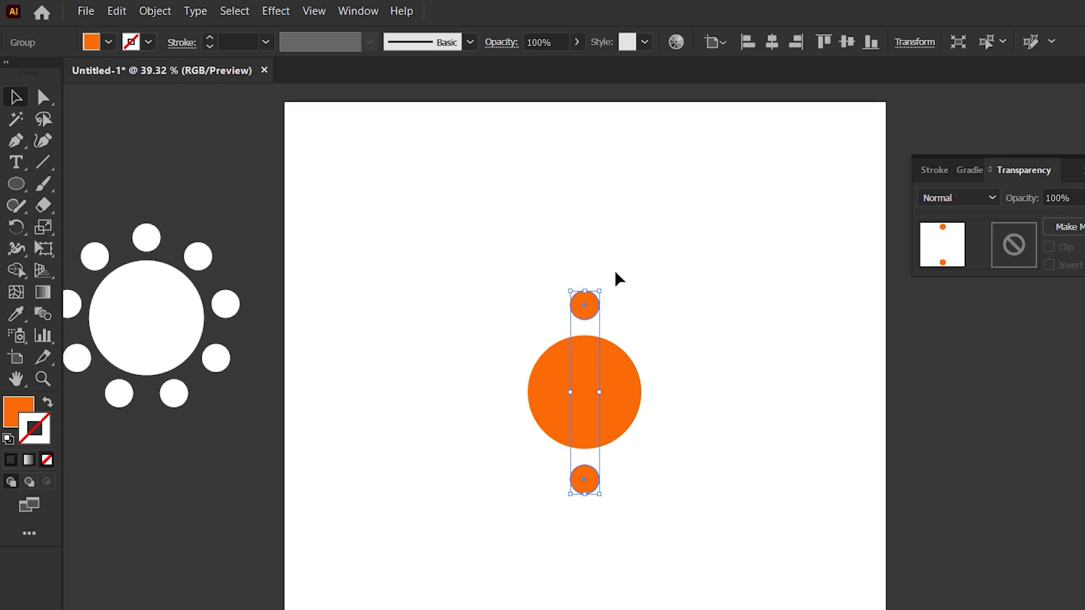
pyautogui.moveTo(606, 287); pyautogui.dragTo(698, 418)
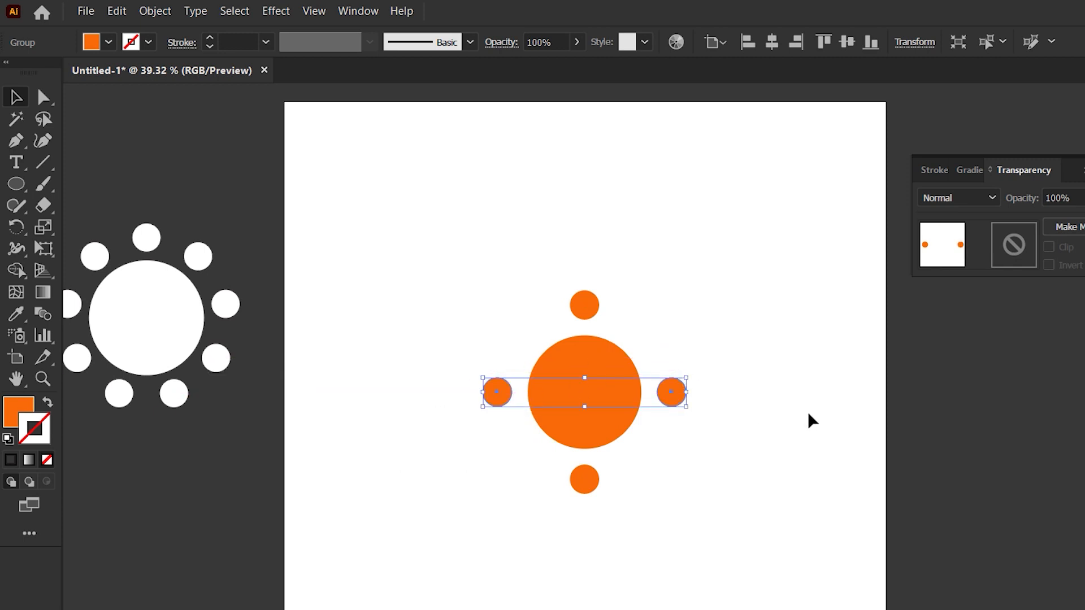
# Step: Create a copy of the horizontal small-circle pair rotated 45 degrees, from upper left to lower right
pyautogui.hotkey('ctrl', 'shift', 'b')
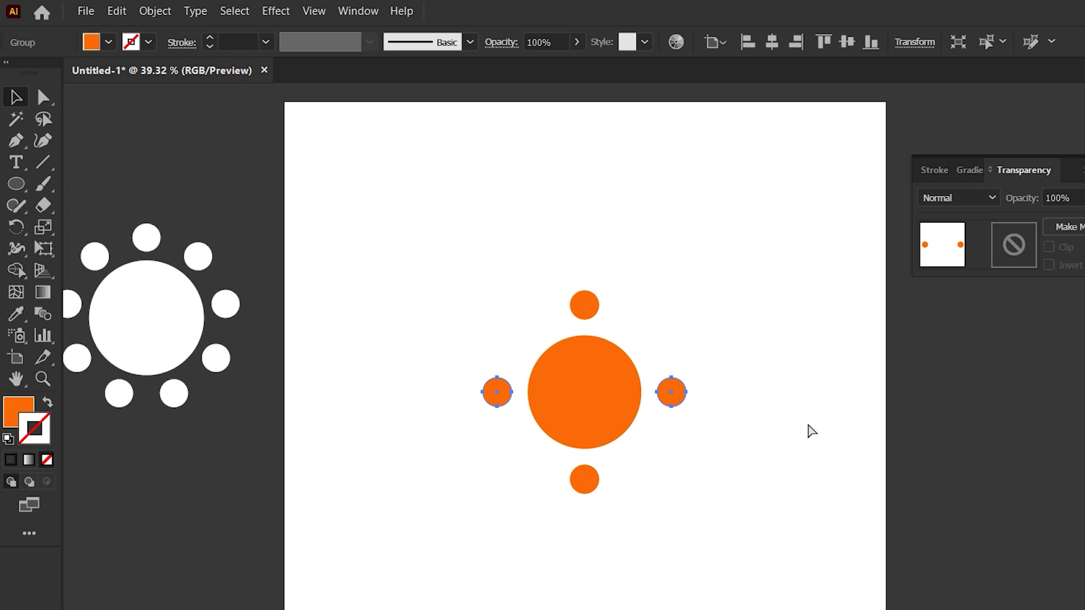
pyautogui.hotkey('ctrl', 'shift', 'b')
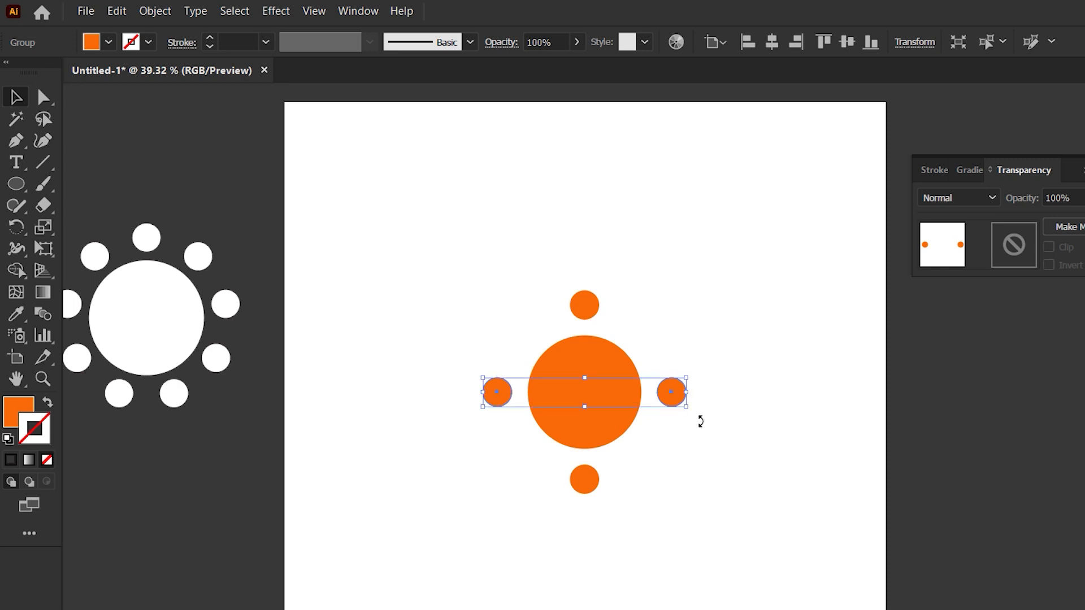
pyautogui.moveTo(700, 421); pyautogui.dragTo(672, 489)
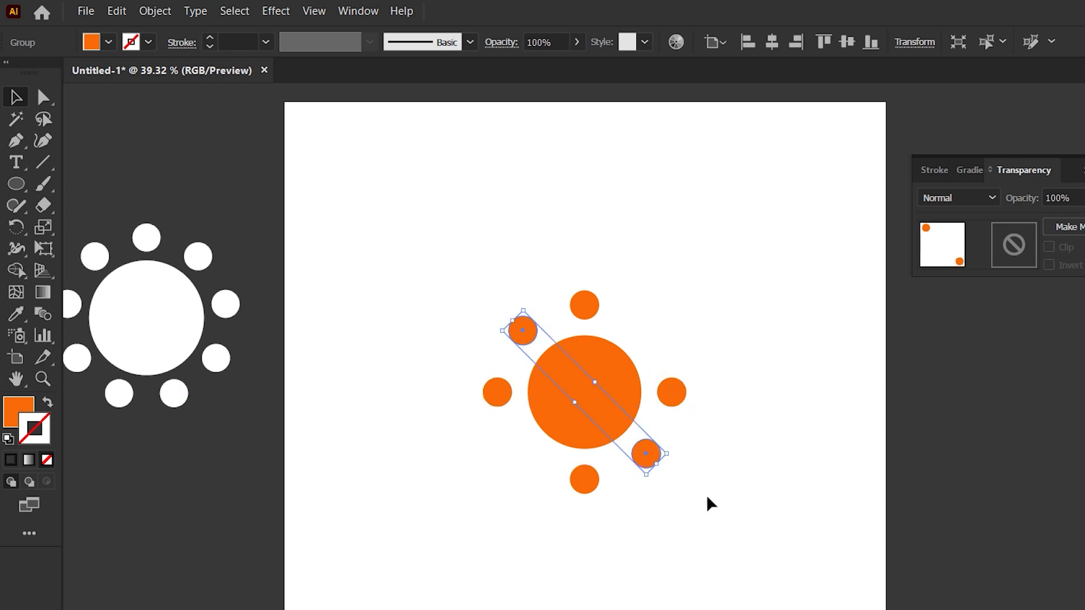
# Step: Create a copy of the diagonal small-circle pair rotated 90 degrees, from upper right to lower left
pyautogui.hotkey('ctrl', 'shift', 'b')
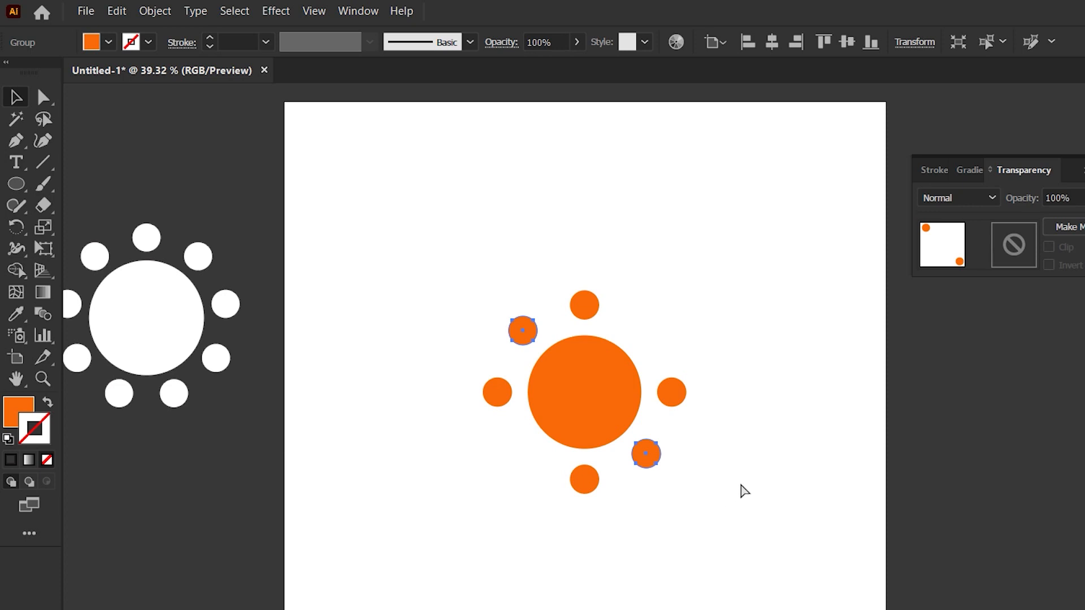
pyautogui.hotkey('ctrl', 'shift', 'b')
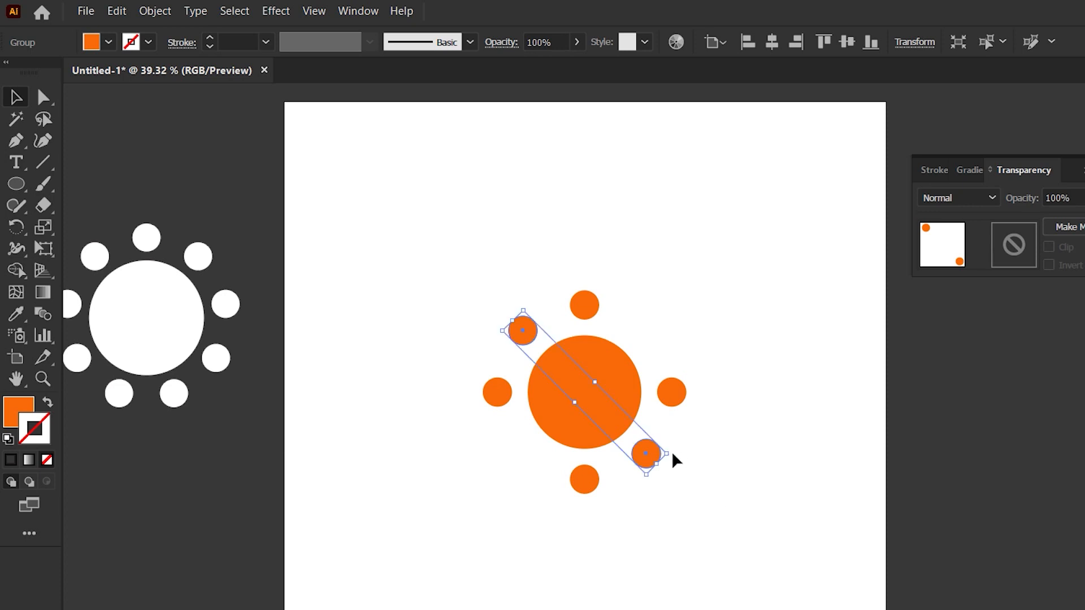
pyautogui.moveTo(683, 453); pyautogui.dragTo(541, 502)
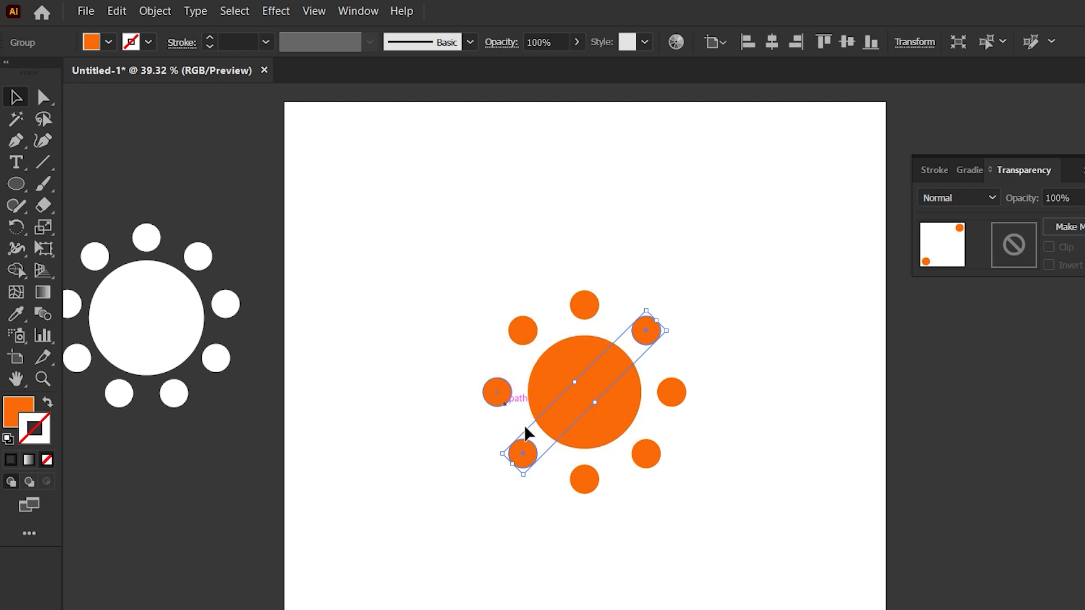
pyautogui.click(780, 331)
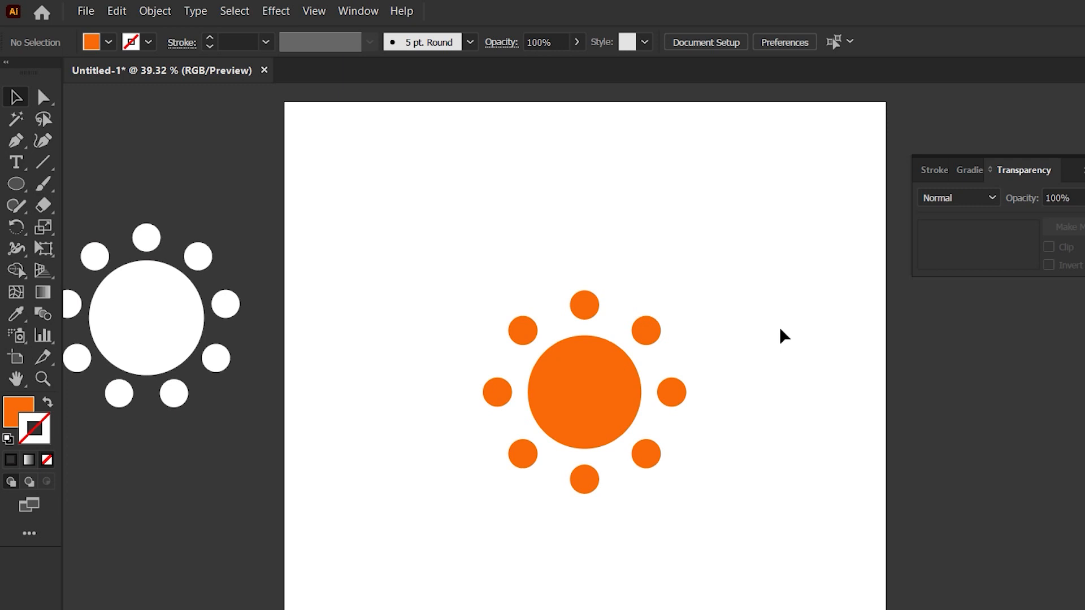
# Step: Place a copy of the whole orange circle ring off the artboard's right side
pyautogui.moveTo(425, 231); pyautogui.dragTo(752, 569)
pyautogui.moveTo(578, 416)
pyautogui.mouseDown()
pyautogui.moveTo(1006, 428)
pyautogui.moveTo(594, 444)
pyautogui.moveTo(592, 414)
pyautogui.mouseUp()
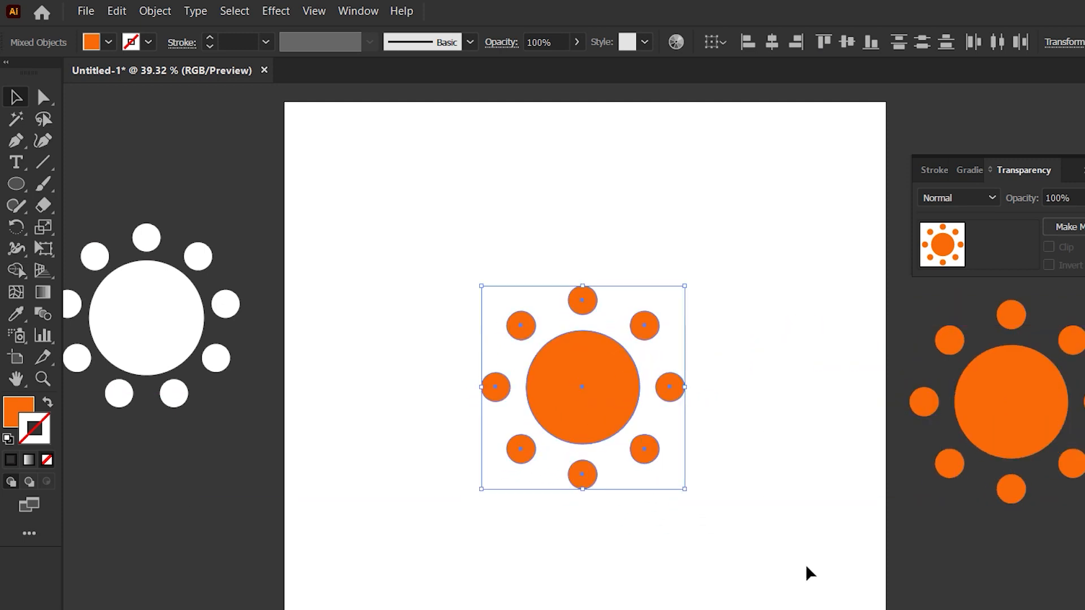
pyautogui.click(806, 574)
# Step: Delete the two diagonal pairs and the horizontal pair of small circles from the ring on the artboard
pyautogui.click(519, 326)
pyautogui.press('Delete')
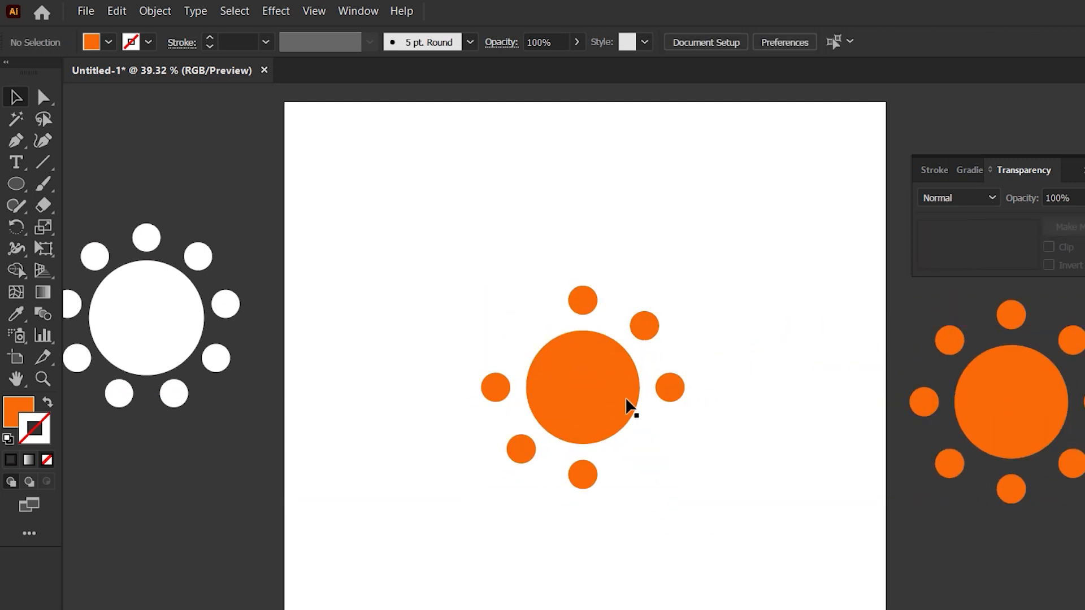
pyautogui.click(656, 319)
pyautogui.press('Delete')
pyautogui.click(682, 382)
pyautogui.press('Delete')
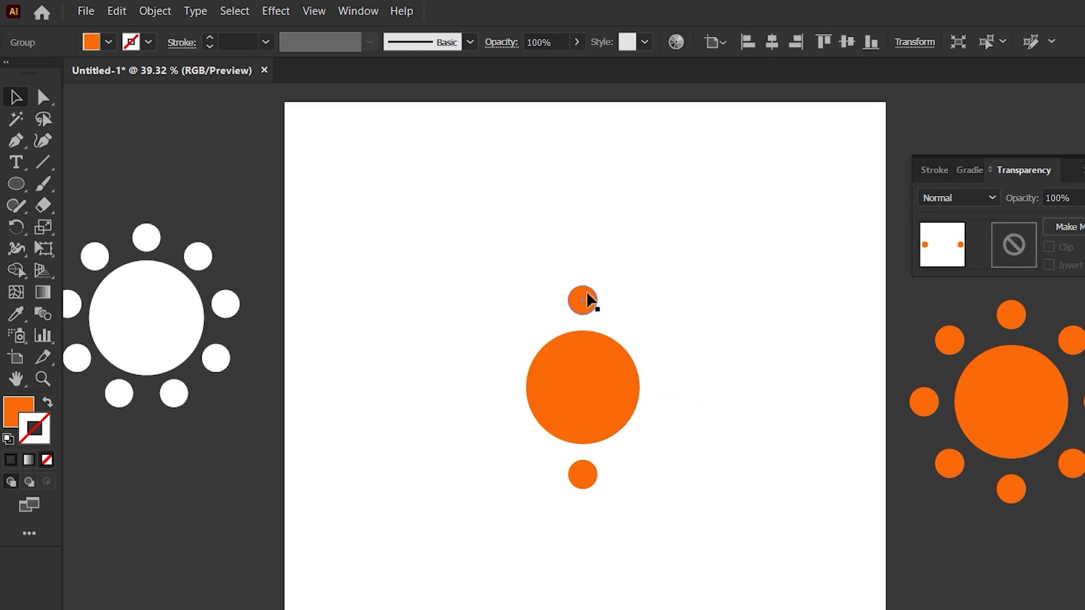
# Step: Ungroup the vertical pair of small circles and delete the one below the large circle
pyautogui.click(582, 300)
pyautogui.rightClick(583, 300)
pyautogui.click(659, 436)
pyautogui.click(622, 486)
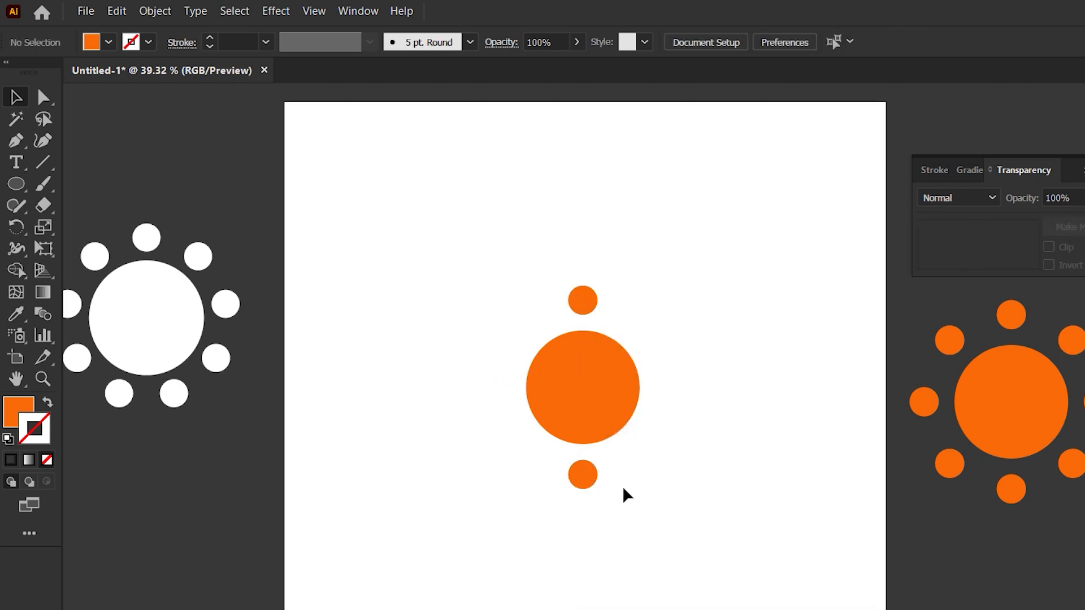
pyautogui.click(586, 485)
pyautogui.press('Delete')
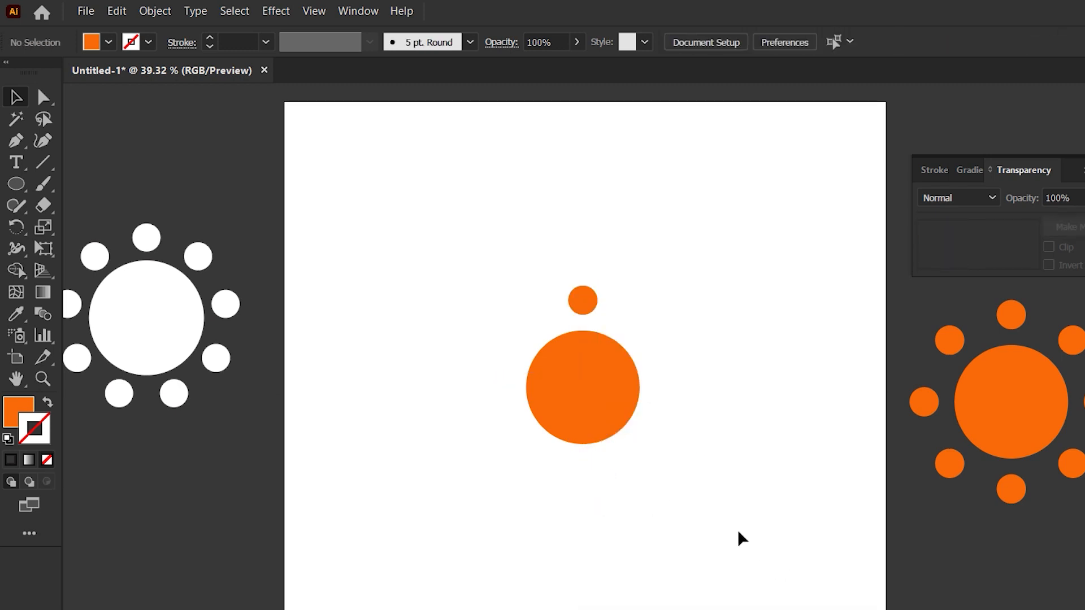
# Step: Create a copy of the remaining small circle rotated by 360/9 degrees around the large circle's center
pyautogui.click(583, 300)
pyautogui.click(415, 178)
pyautogui.click(586, 300)
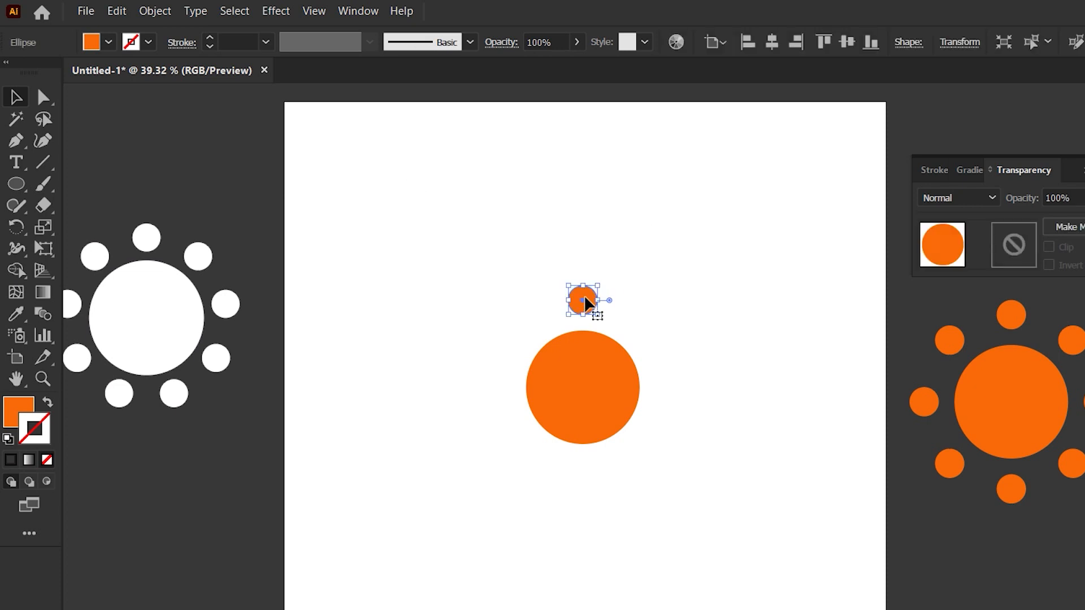
pyautogui.click(17, 227)
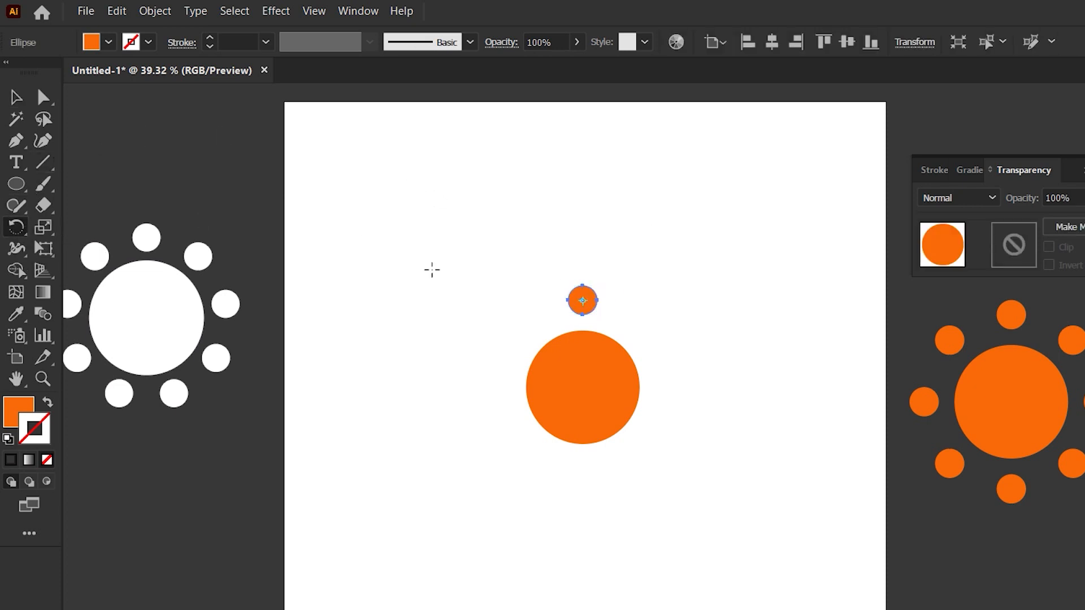
pyautogui.keyDown('alt'); pyautogui.click(581, 386); pyautogui.keyUp('alt')
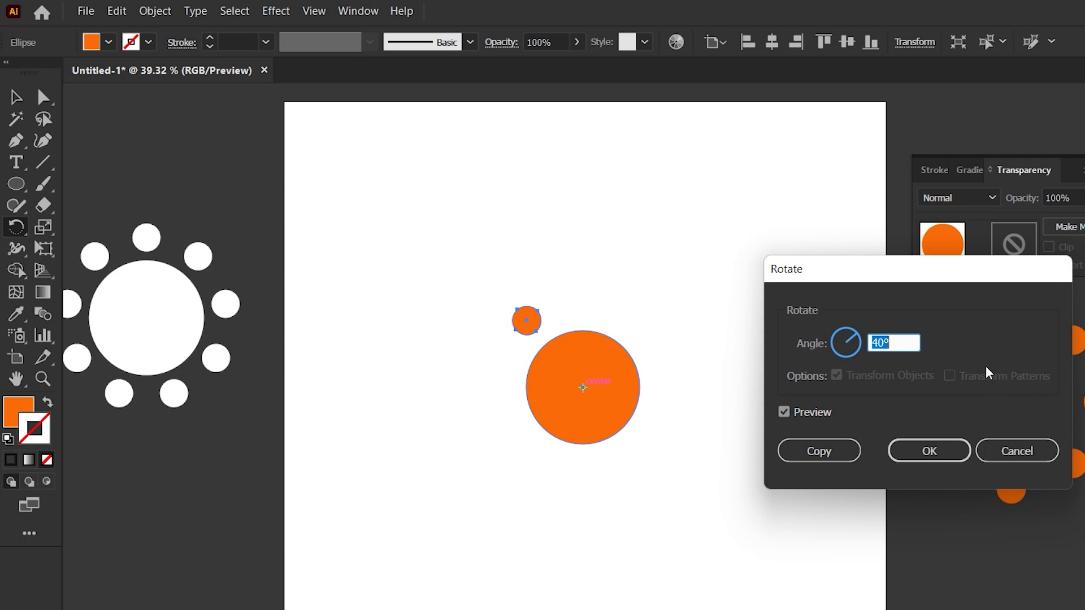
pyautogui.write('360/')
pyautogui.write('9')
pyautogui.click(819, 450)
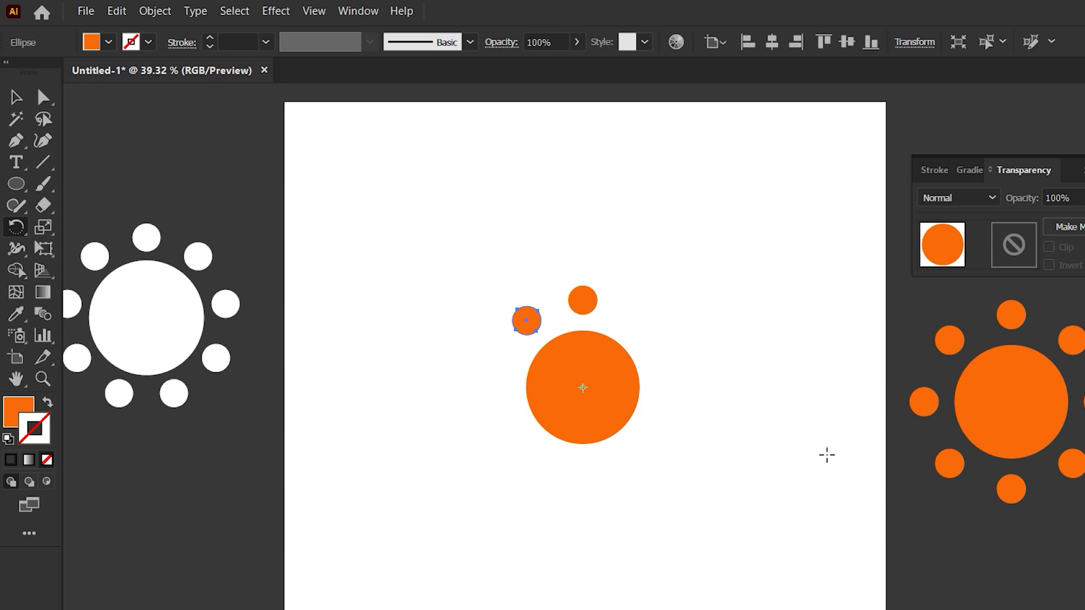
# Step: Repeat the rotated copy until nine small circles surround the large circle
pyautogui.hotkey('ctrl', 'd')
pyautogui.hotkey('ctrl', 'd')
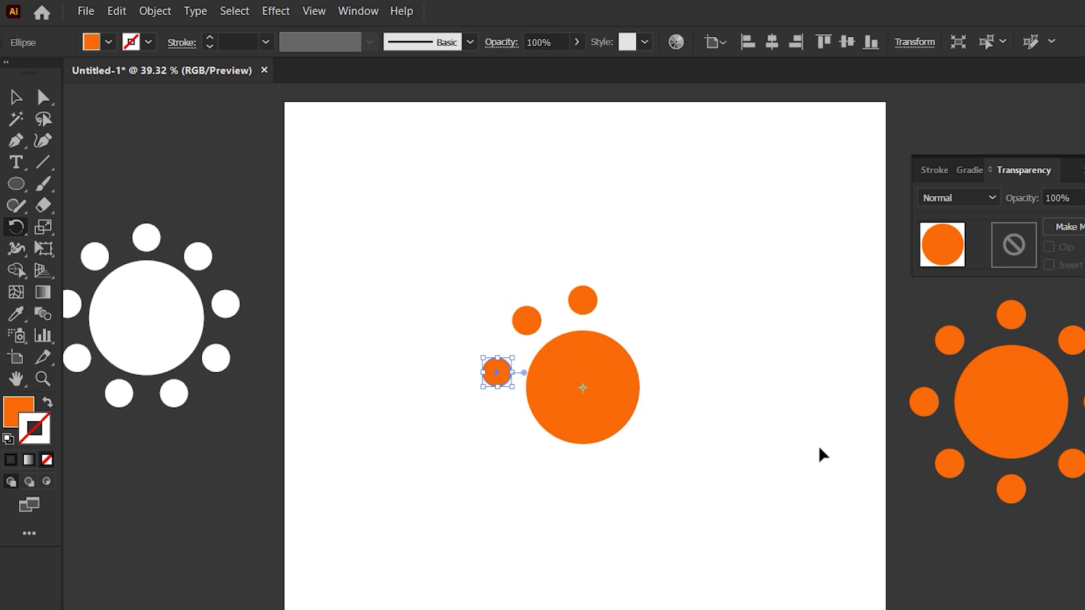
pyautogui.hotkey('ctrl', 'd')
pyautogui.hotkey('ctrl', 'd')
pyautogui.hotkey('ctrl', 'd')
pyautogui.hotkey('ctrl', 'd')
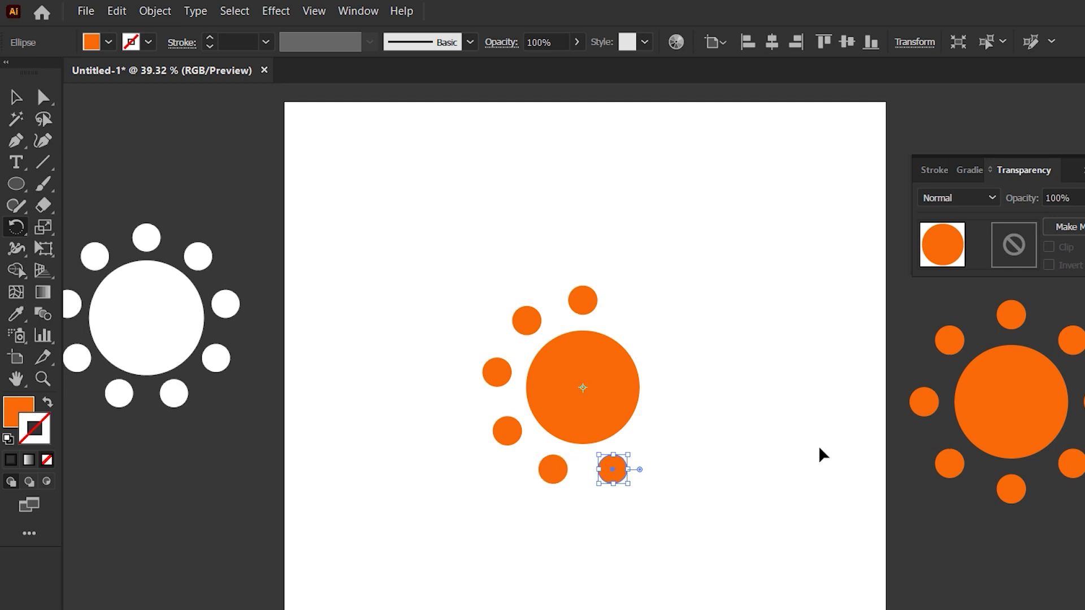
pyautogui.hotkey('ctrl', 'd')
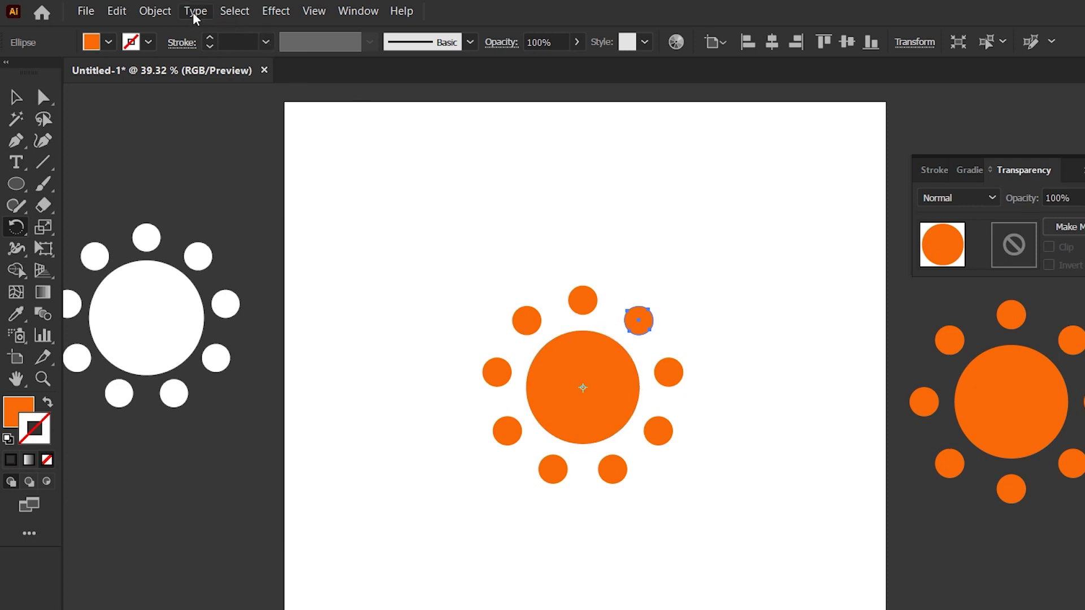
pyautogui.click(155, 18)
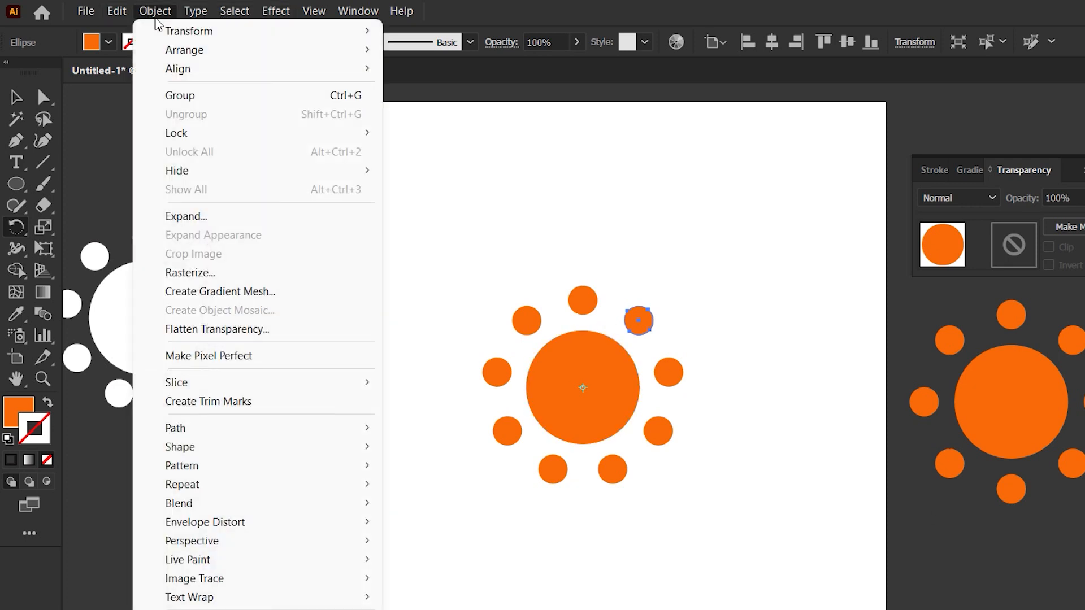
pyautogui.moveTo(210, 34)
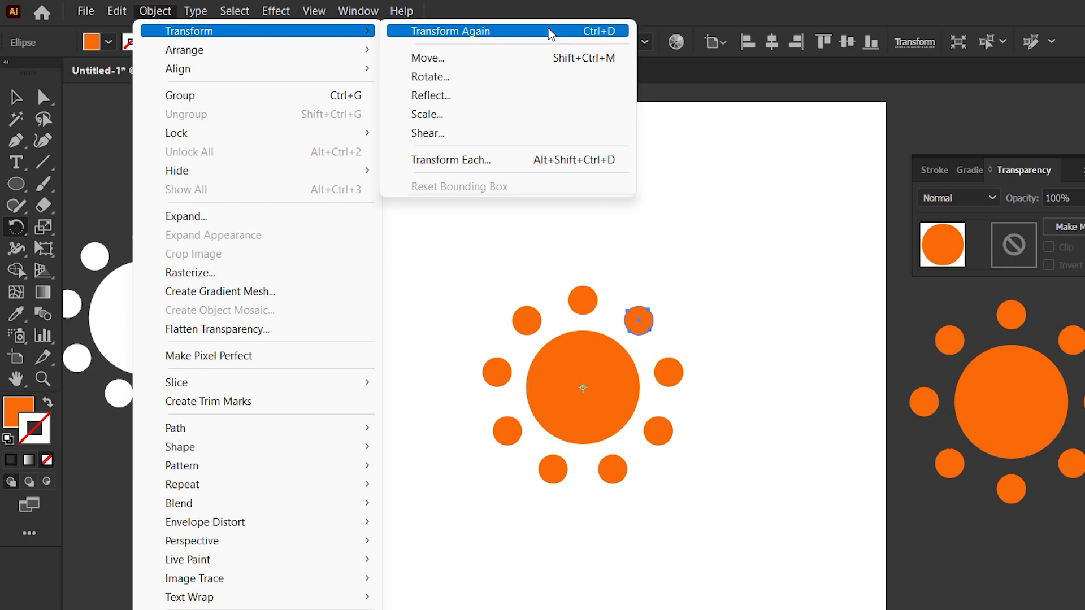
pyautogui.click(797, 246)
# Step: Place a copy of the whole nine-circle ring off the artboard, below the eight-circle ring
pyautogui.press('v')
pyautogui.click(797, 246)
pyautogui.moveTo(369, 215); pyautogui.dragTo(728, 538)
pyautogui.moveTo(604, 404); pyautogui.dragTo(1056, 609)
# Step: Delete all small circles around the large circle on the artboard except the one directly above it
pyautogui.click(637, 317)
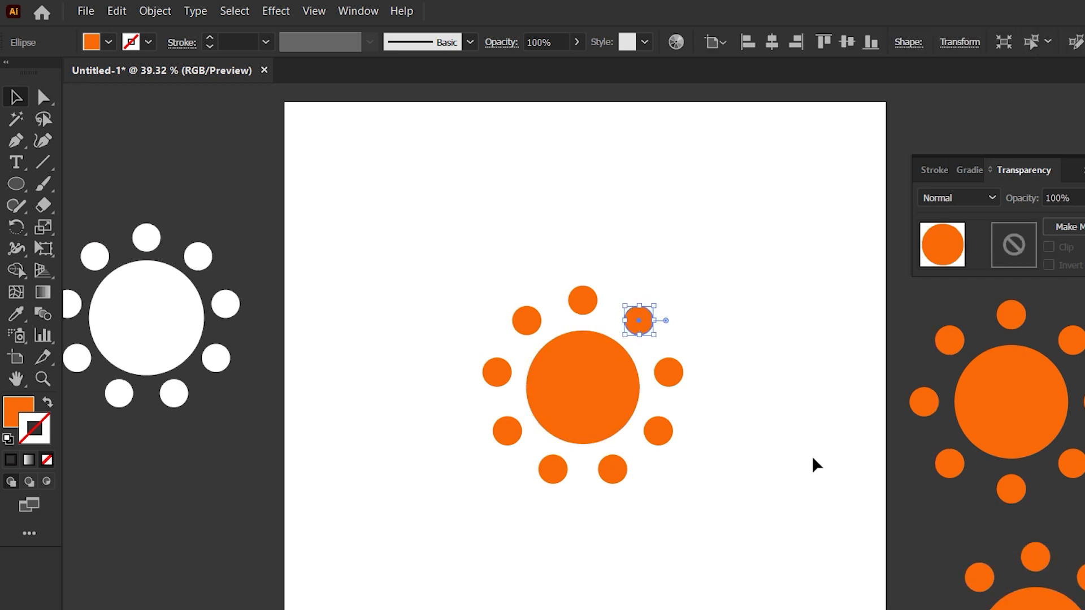
pyautogui.press('Delete')
pyautogui.click(668, 371)
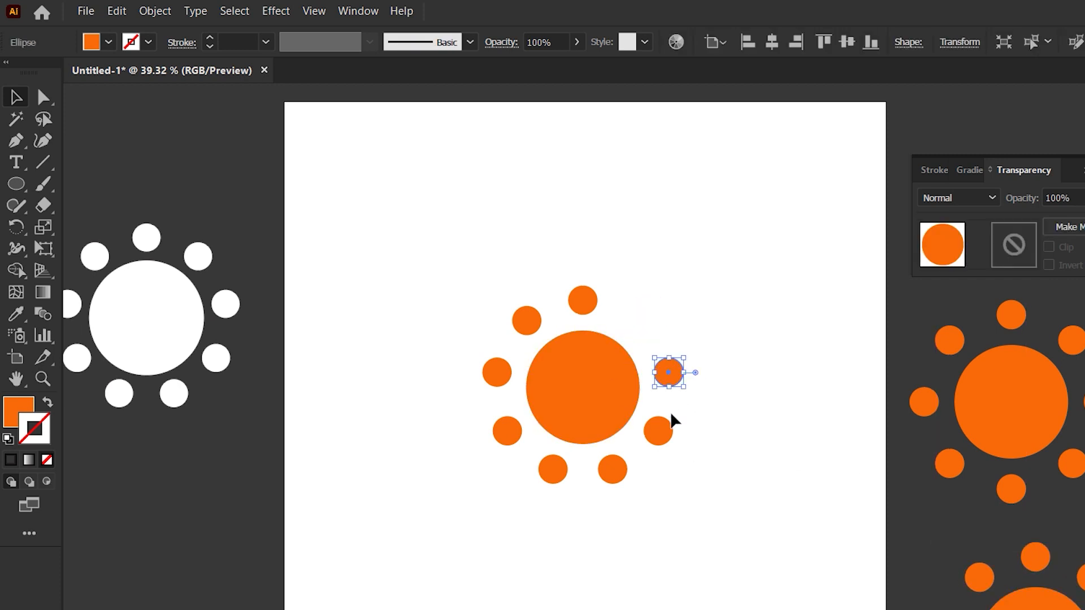
pyautogui.press('Delete')
pyautogui.click(658, 431)
pyautogui.press('Delete')
pyautogui.click(612, 469)
pyautogui.press('Delete')
pyautogui.click(553, 469)
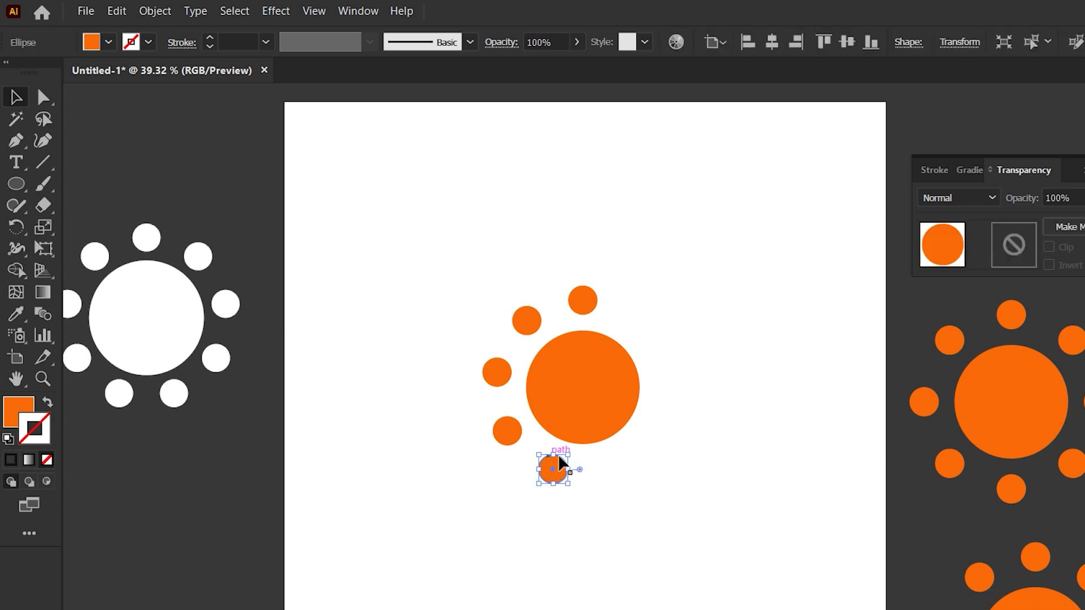
pyautogui.press('Delete')
pyautogui.click(509, 432)
pyautogui.press('Delete')
pyautogui.click(497, 374)
pyautogui.press('Delete')
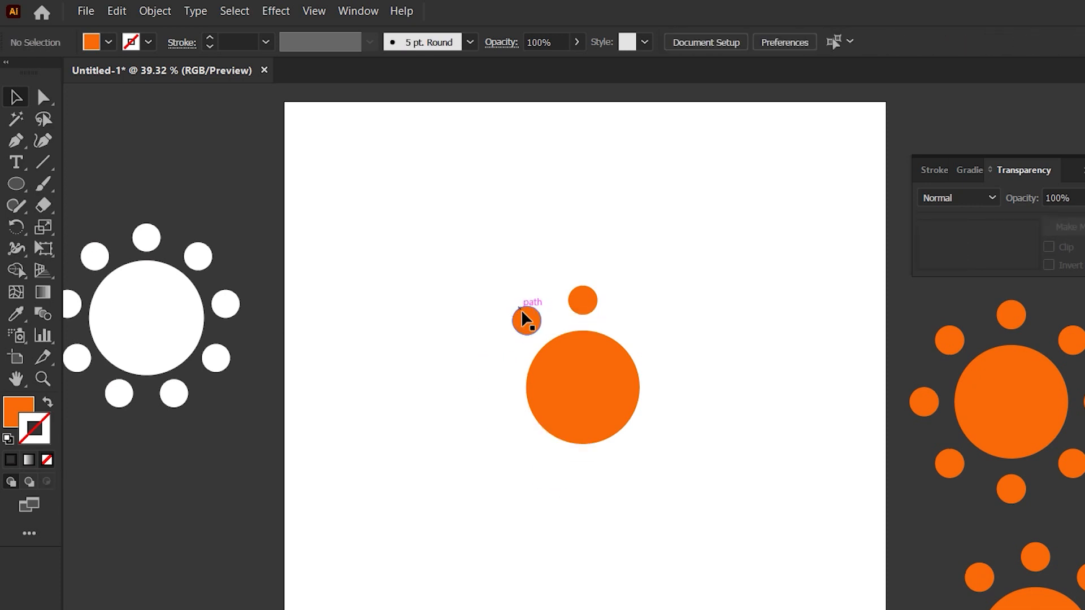
pyautogui.click(527, 319)
pyautogui.press('Delete')
# Step: Create a copy of the top small circle rotated by 360/18 degrees around the large circle's center
pyautogui.click(580, 297)
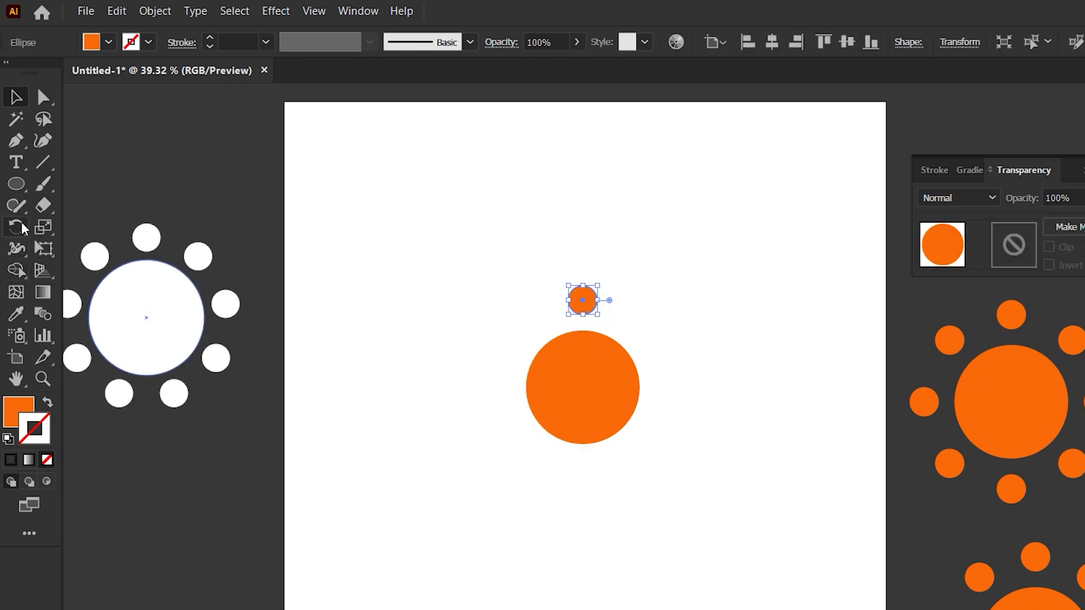
pyautogui.click(20, 227)
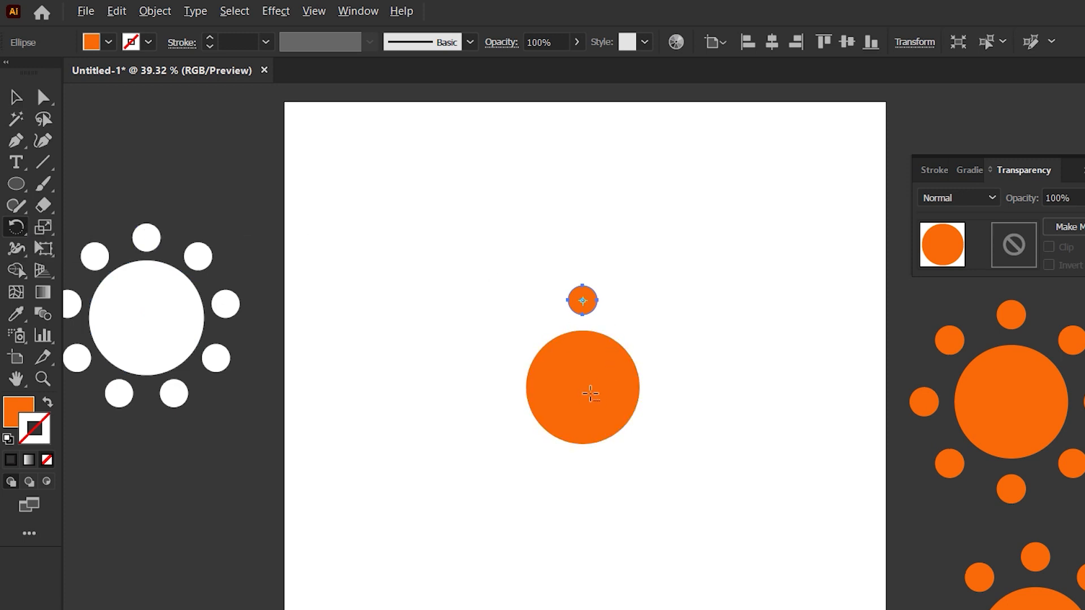
pyautogui.keyDown('alt'); pyautogui.click(583, 388); pyautogui.keyUp('alt')
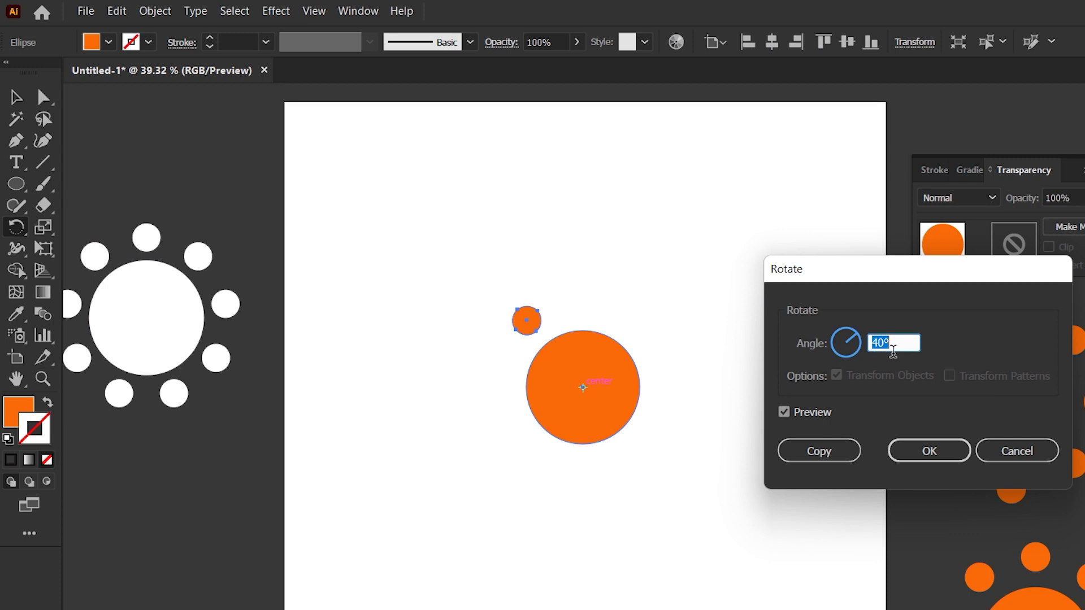
pyautogui.write('360/18')
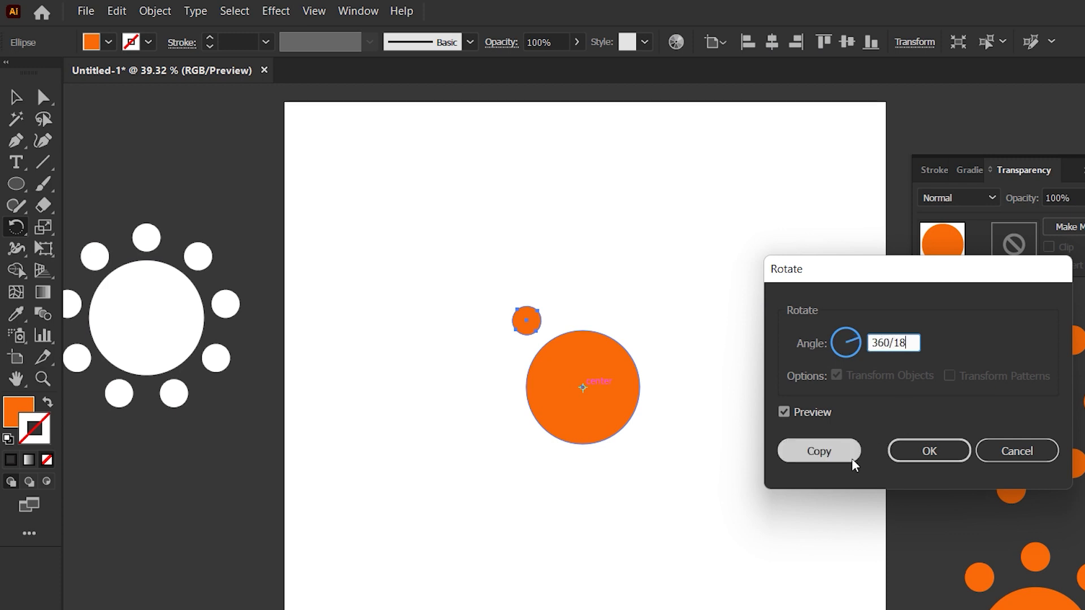
pyautogui.click(820, 452)
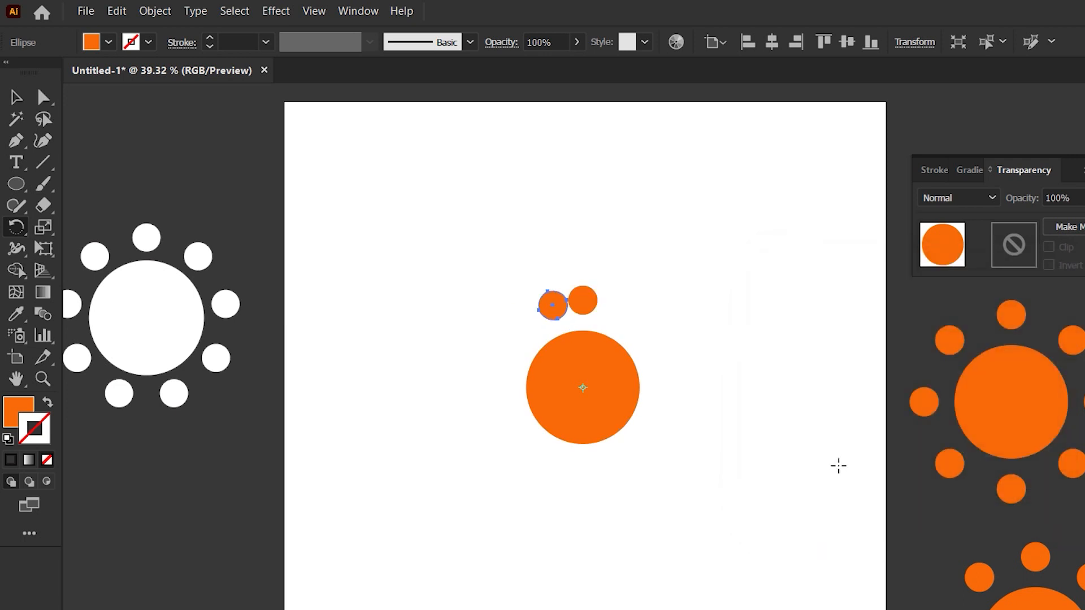
# Step: Repeat the 360/18-degree rotated copy until eighteen small circles form a closed ring around the large circle
pyautogui.hotkey('ctrl', 'd')
pyautogui.hotkey('ctrl', 'd')
pyautogui.hotkey('ctrl', 'd')
pyautogui.hotkey('ctrl', 'd')
pyautogui.hotkey('ctrl', 'd')
pyautogui.hotkey('ctrl', 'd')
pyautogui.hotkey('ctrl', 'd')
pyautogui.hotkey('ctrl', 'd')
pyautogui.hotkey('ctrl', 'd')
pyautogui.hotkey('ctrl', 'd')
pyautogui.hotkey('ctrl', 'd')
pyautogui.hotkey('ctrl', 'd')
pyautogui.hotkey('ctrl', 'd')
pyautogui.hotkey('ctrl', 'd')
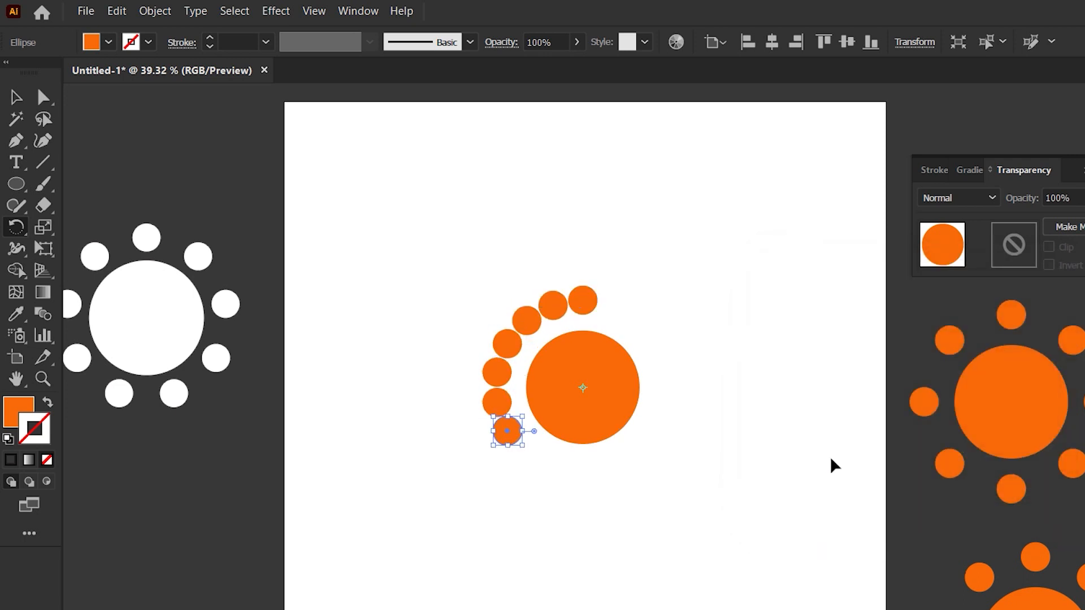
pyautogui.hotkey('ctrl', 'd')
pyautogui.hotkey('ctrl', 'd')
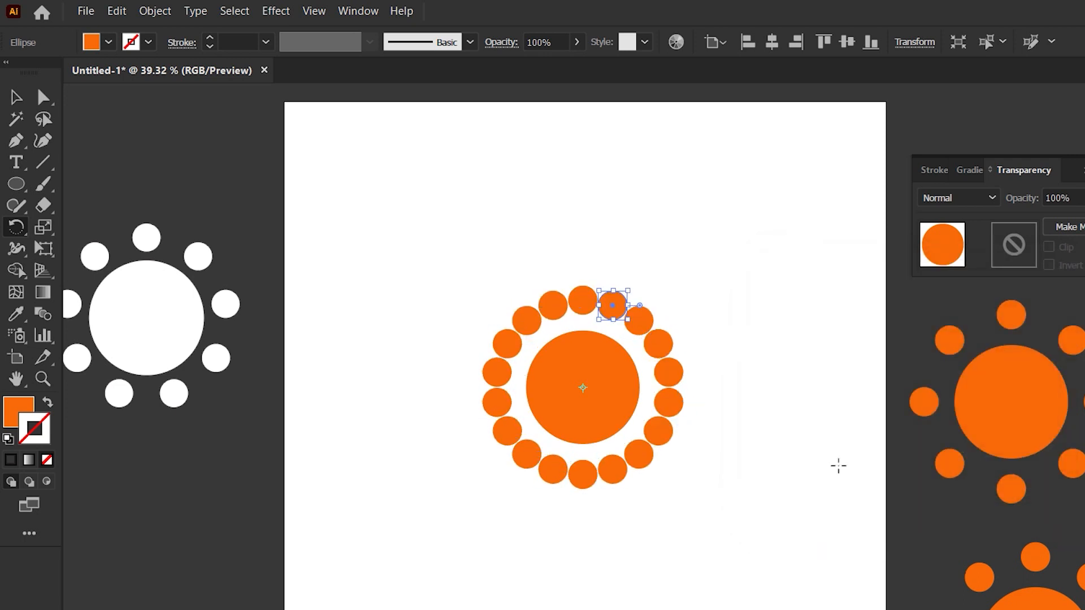